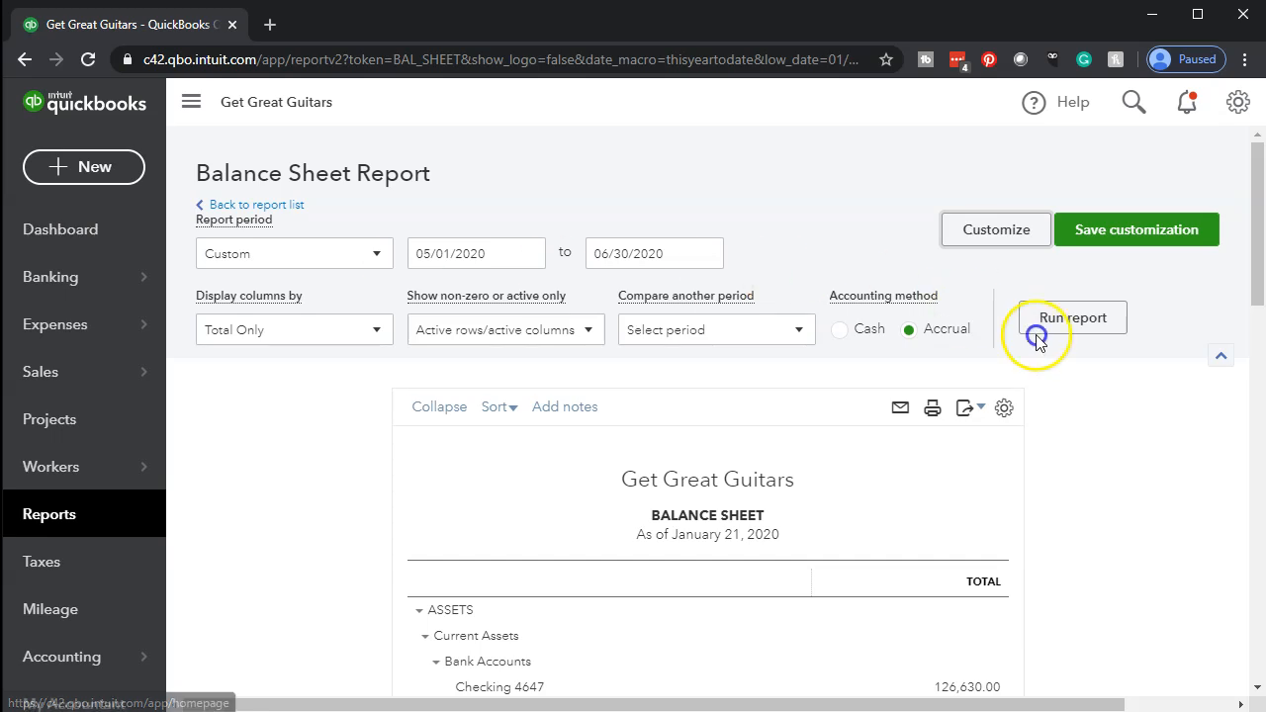
Run the Balance Sheet report for the entered custom period, duplicate its browser tab and return to the original one
click(1076, 332)
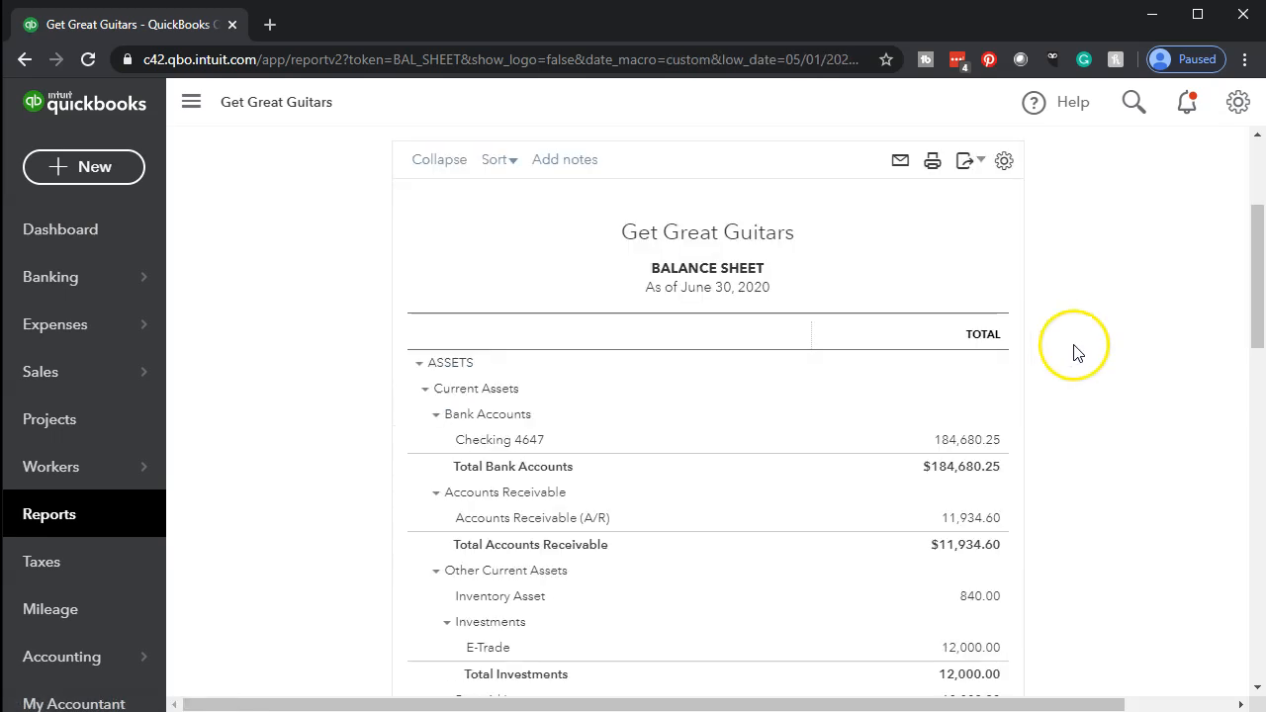
right_click(137, 27)
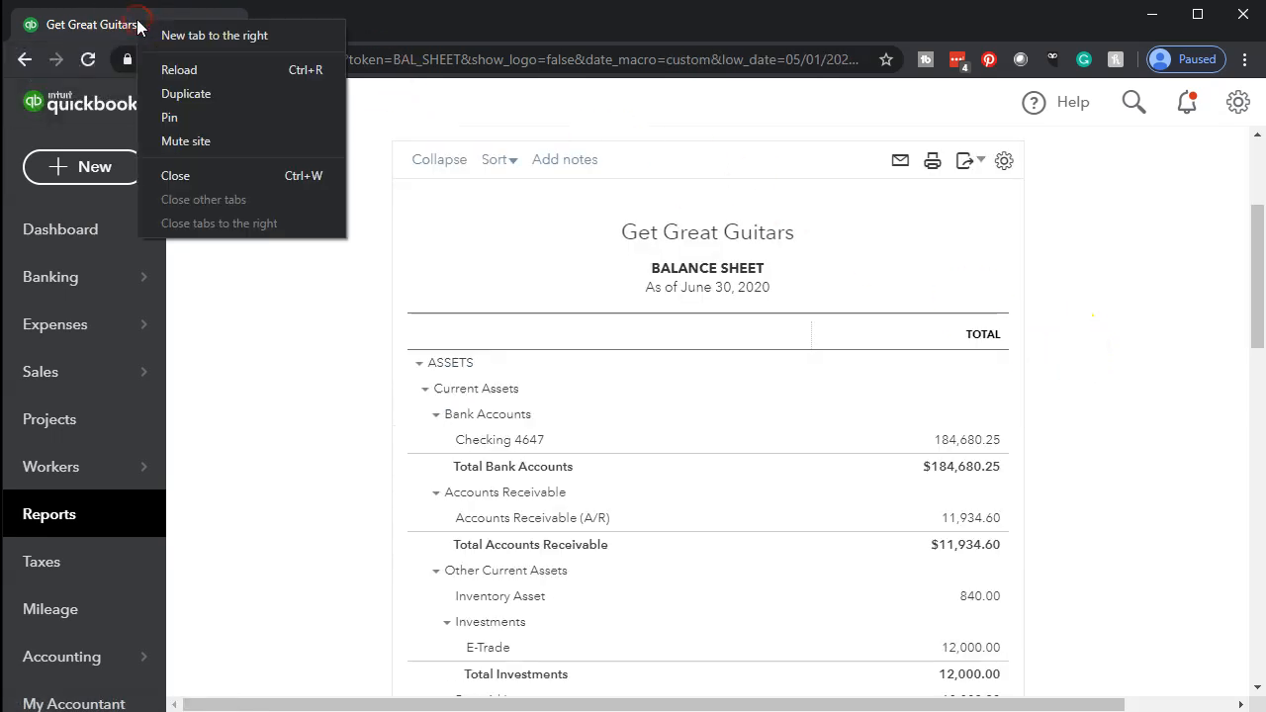
click(190, 102)
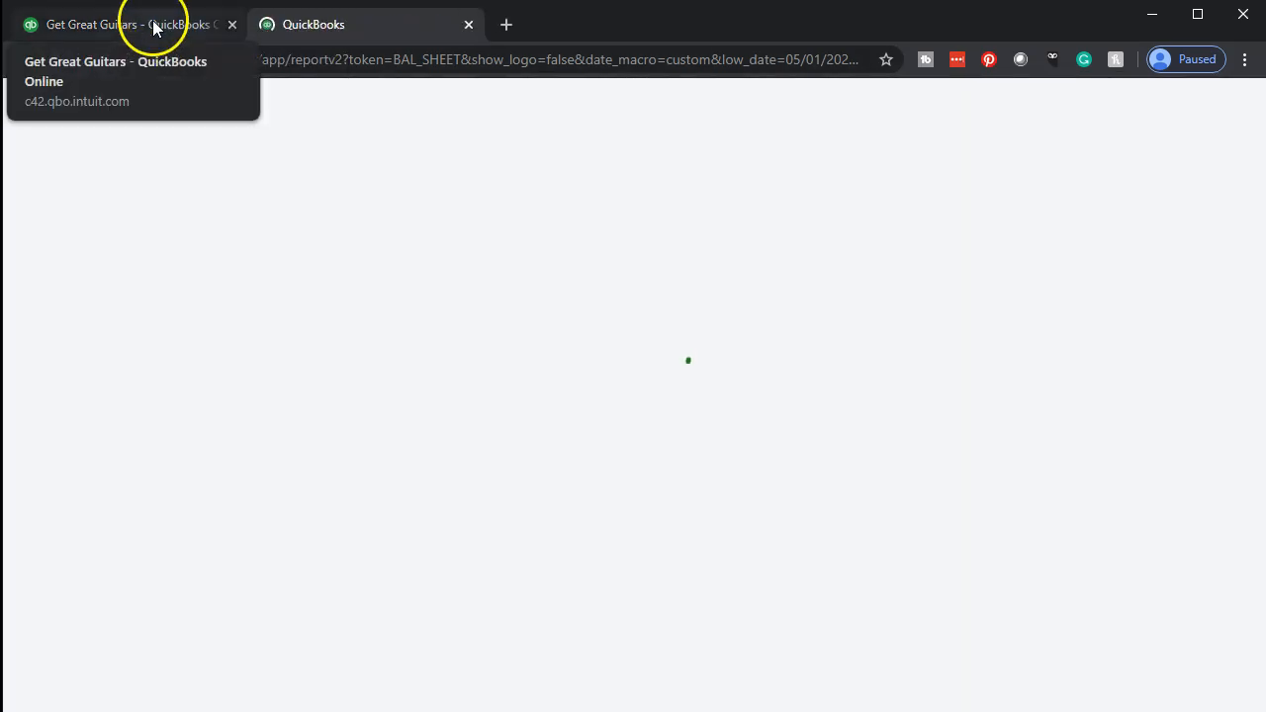
click(153, 26)
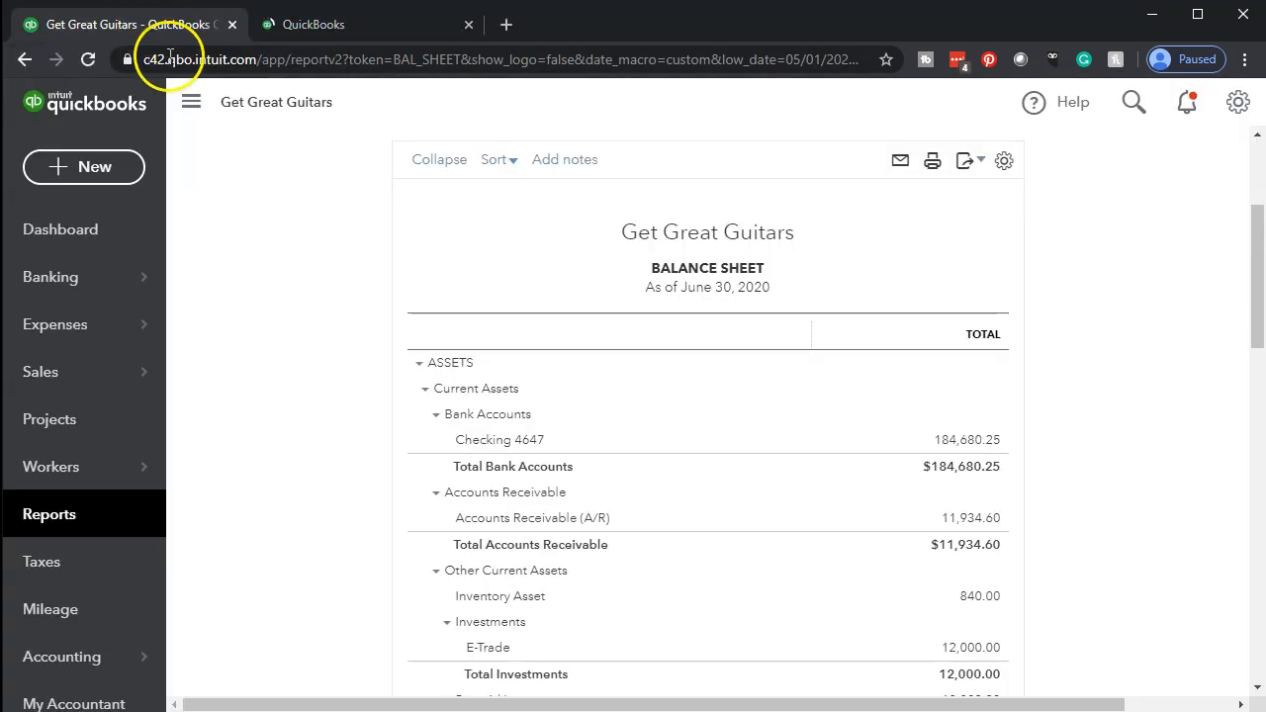
Open the Profit and Loss report from the favorite reports
click(115, 516)
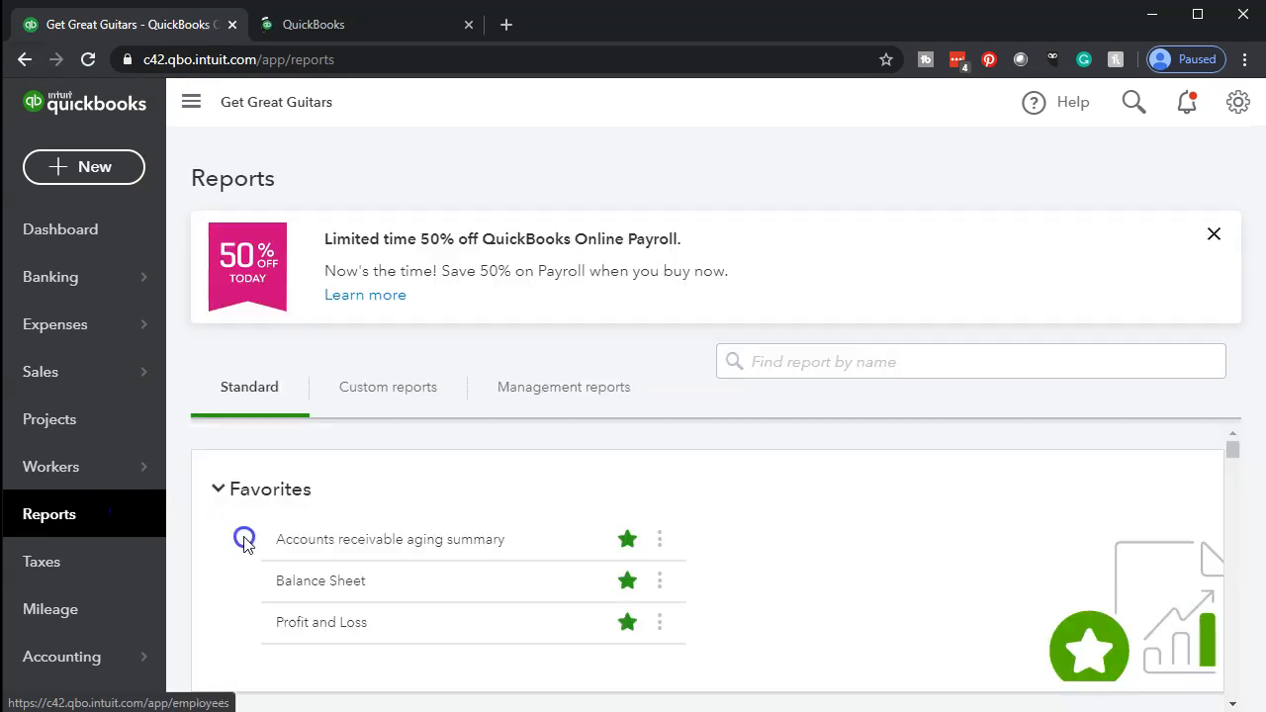
click(321, 625)
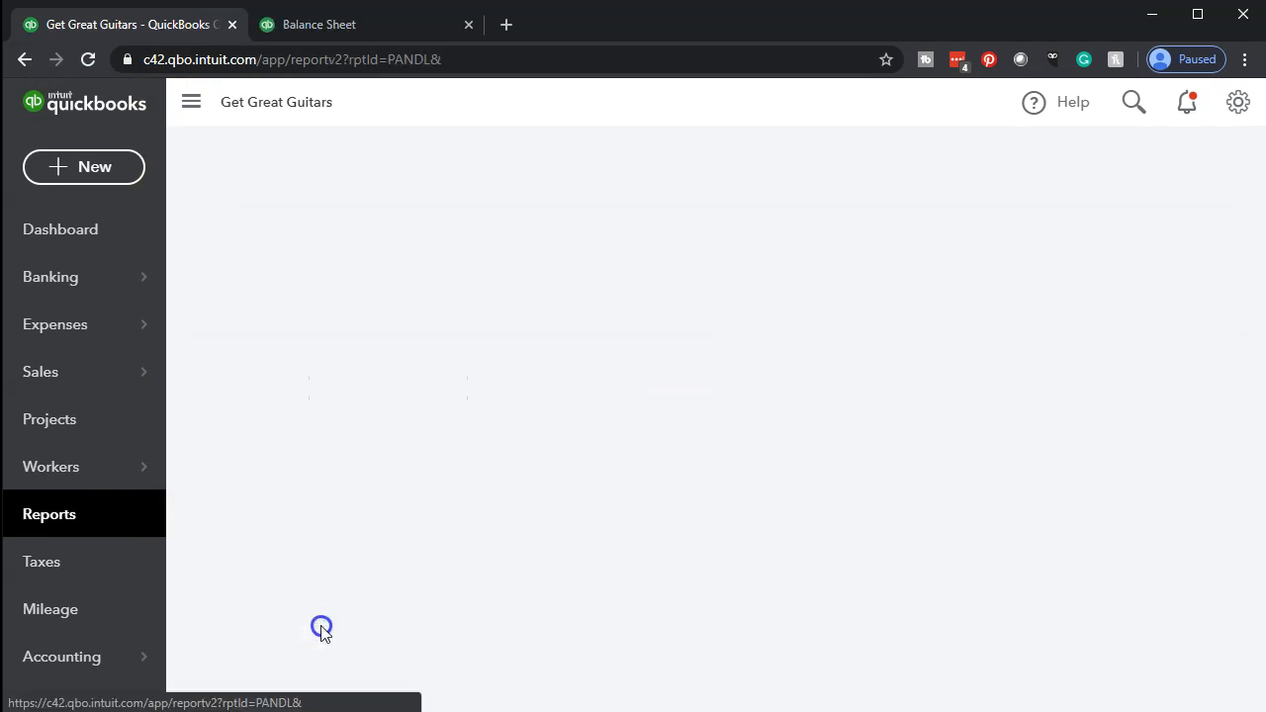
scroll(321, 618, down, 3)
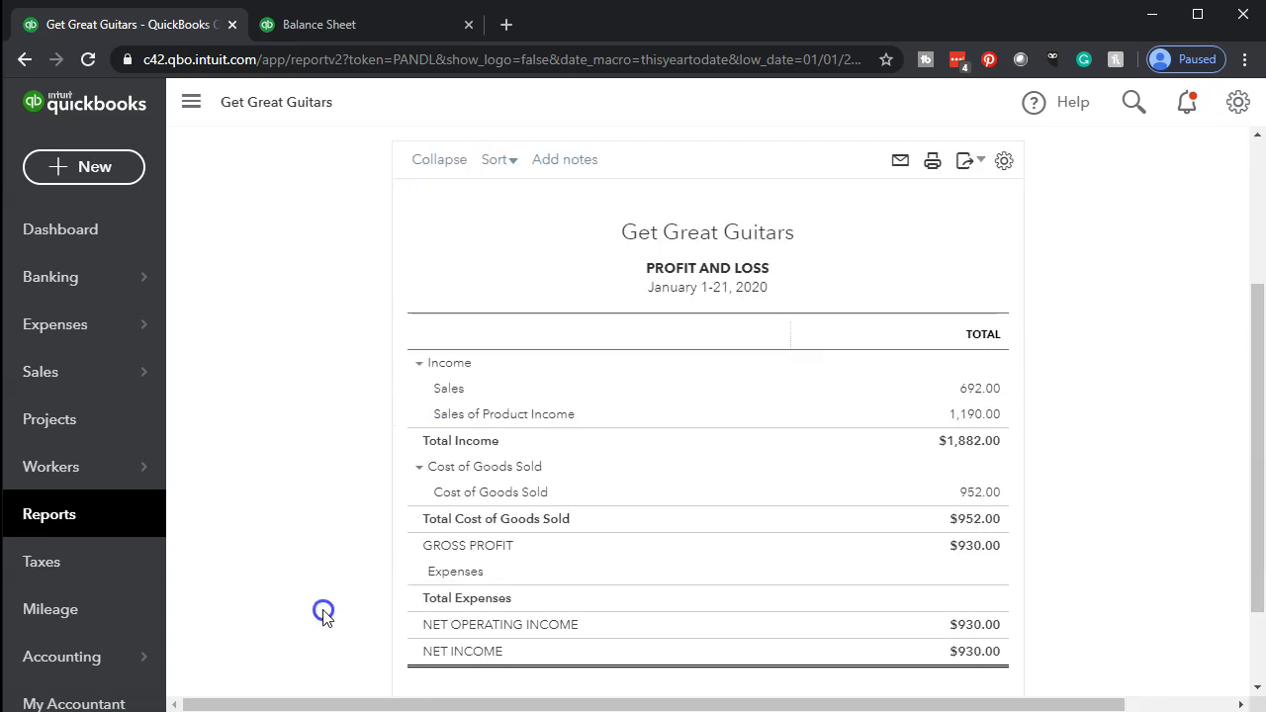
Run the Profit and Loss report for the period 05/01/2020 to 06/30/2020
scroll(322, 618, up, 3)
click(423, 251)
text(0)
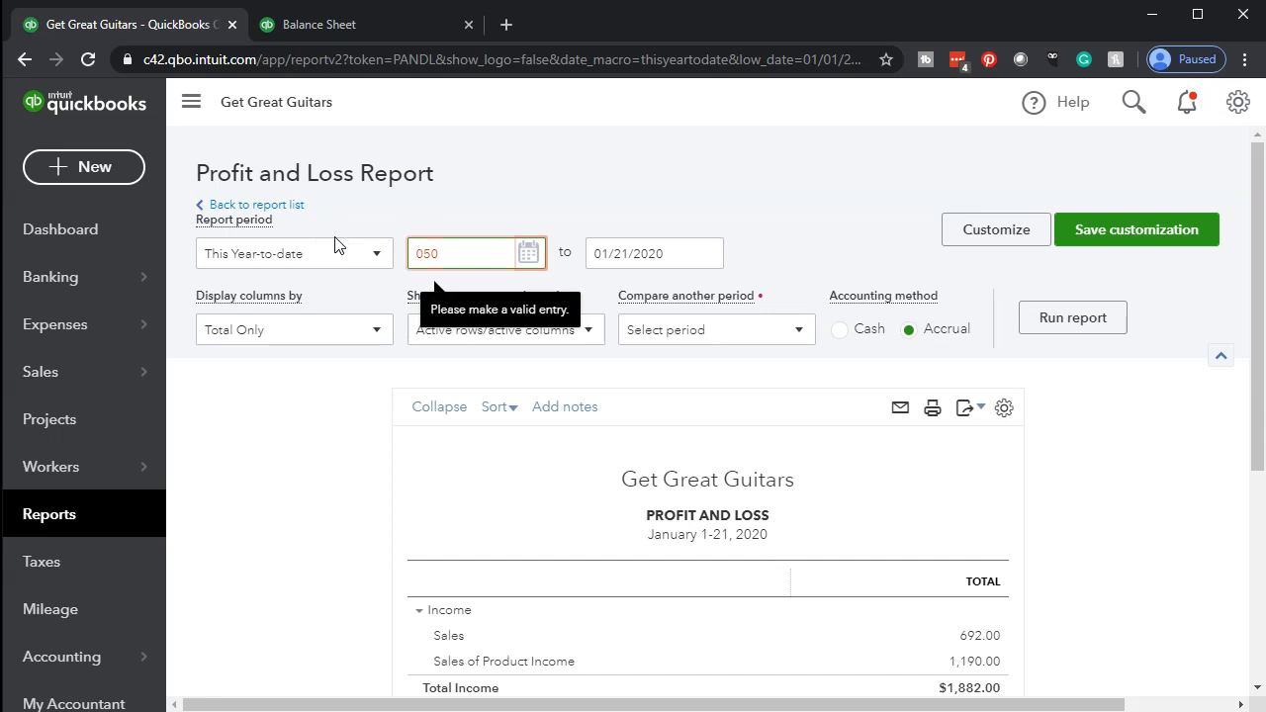
text(5/01/2020)
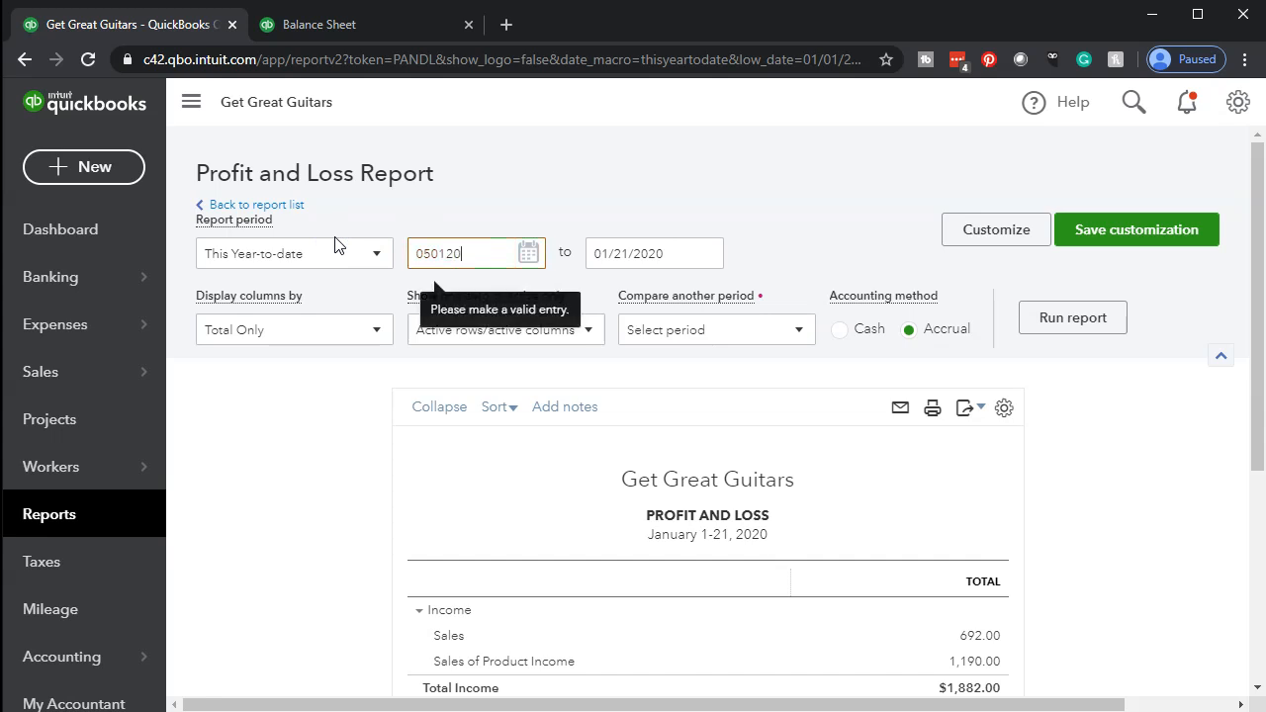
key(Tab)
text(06302020)
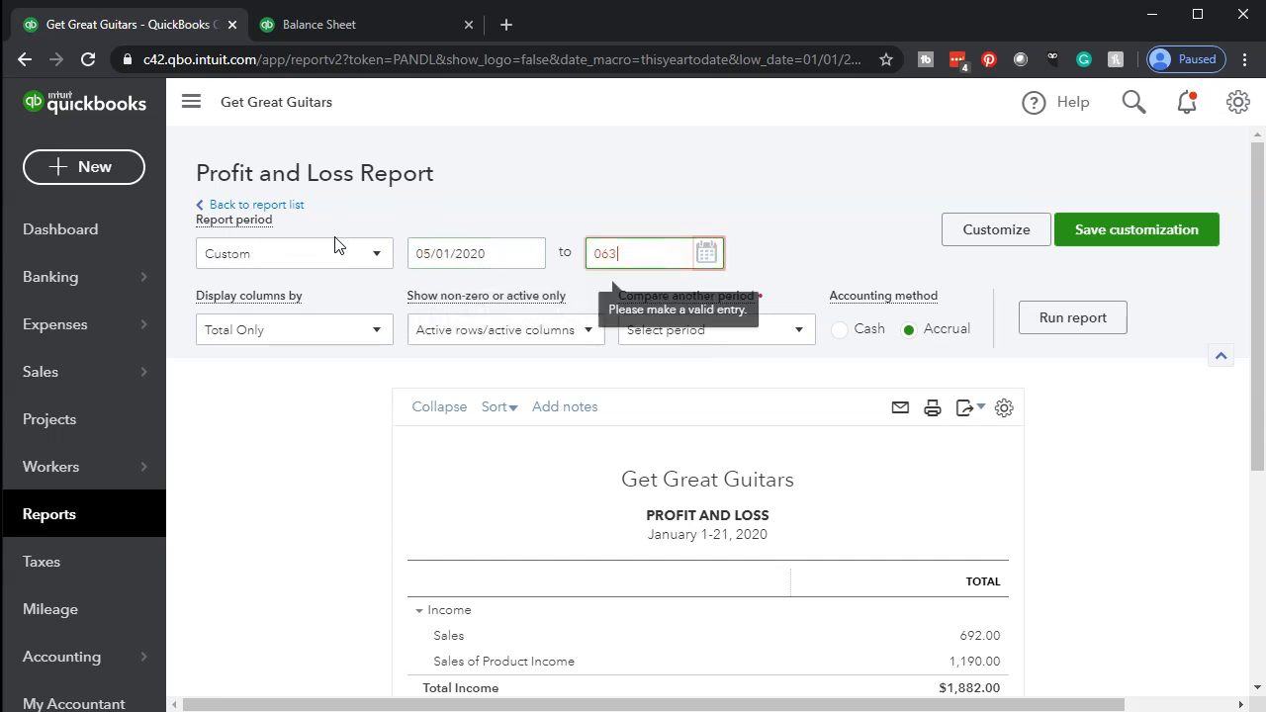
key(Tab)
click(1028, 318)
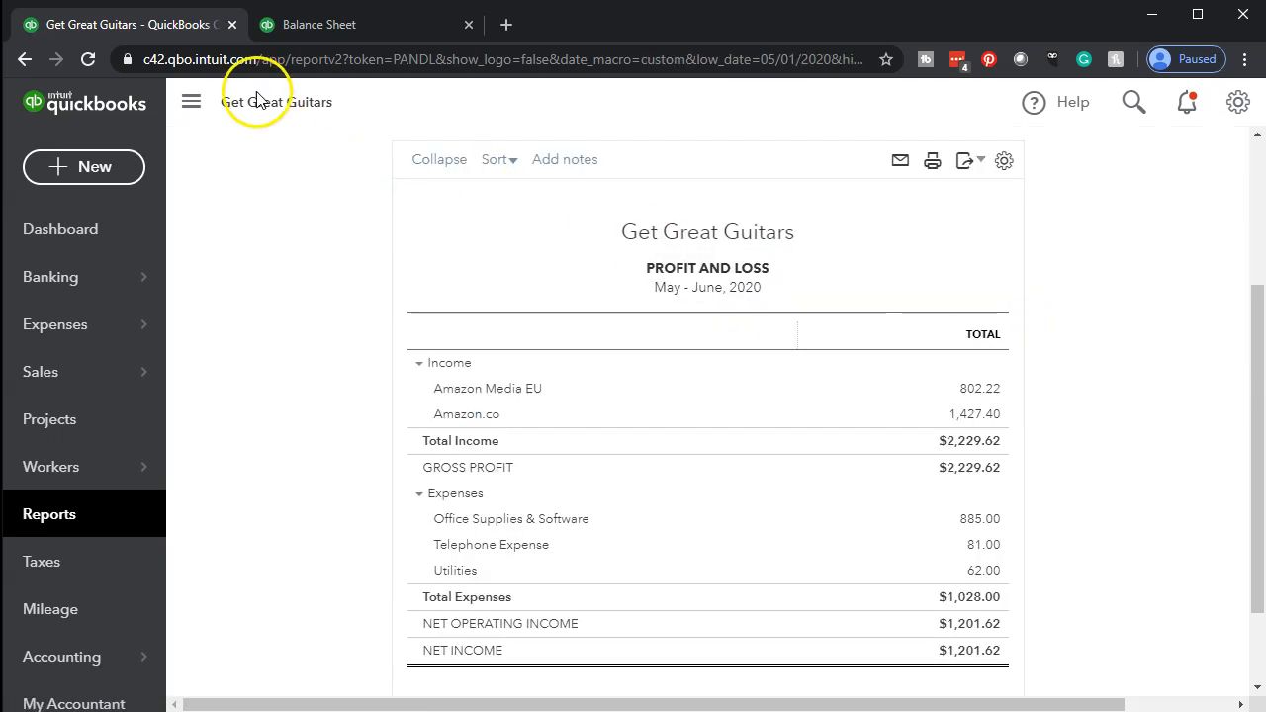
Duplicate the browser tab with the Profit and Loss report and return to the original one
right_click(170, 28)
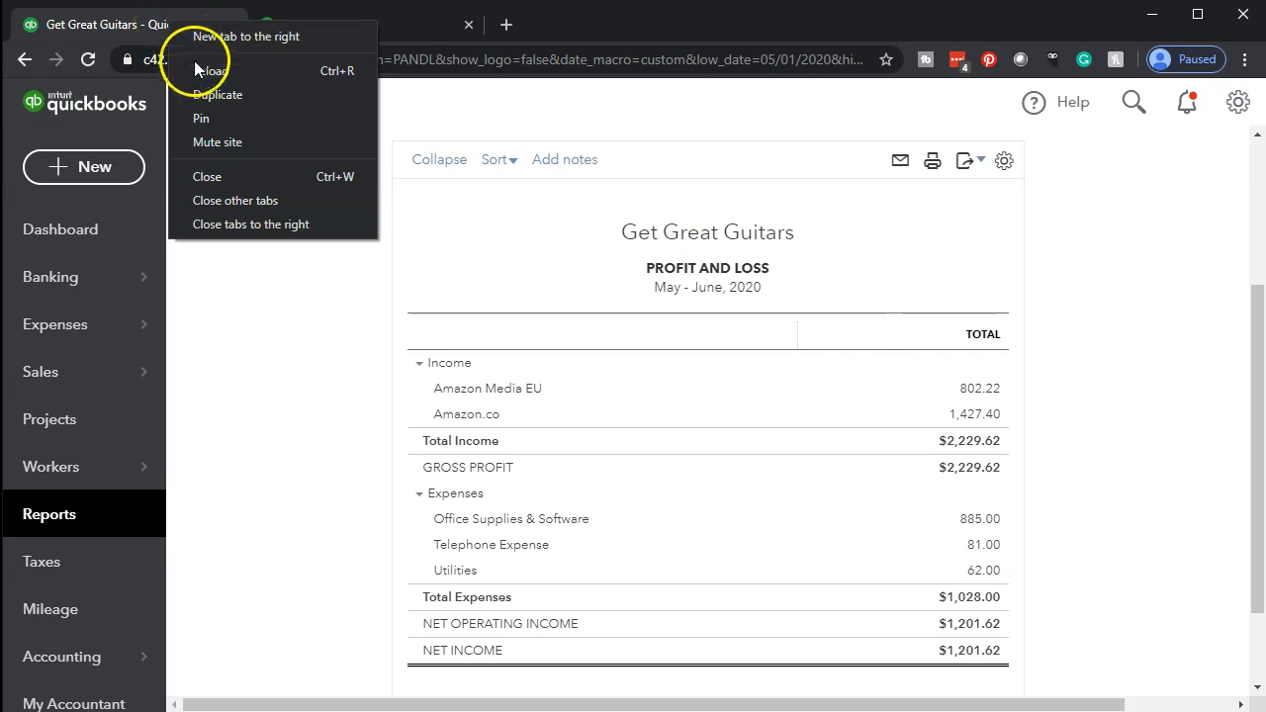
click(218, 95)
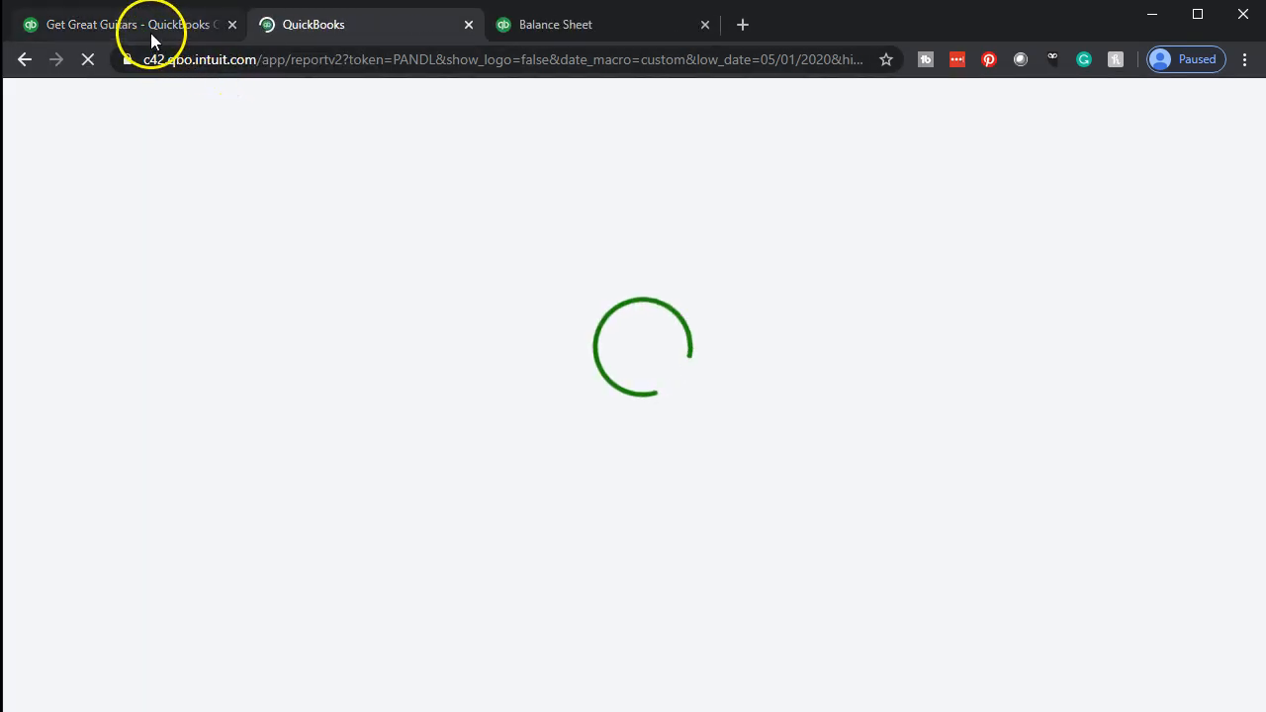
click(151, 33)
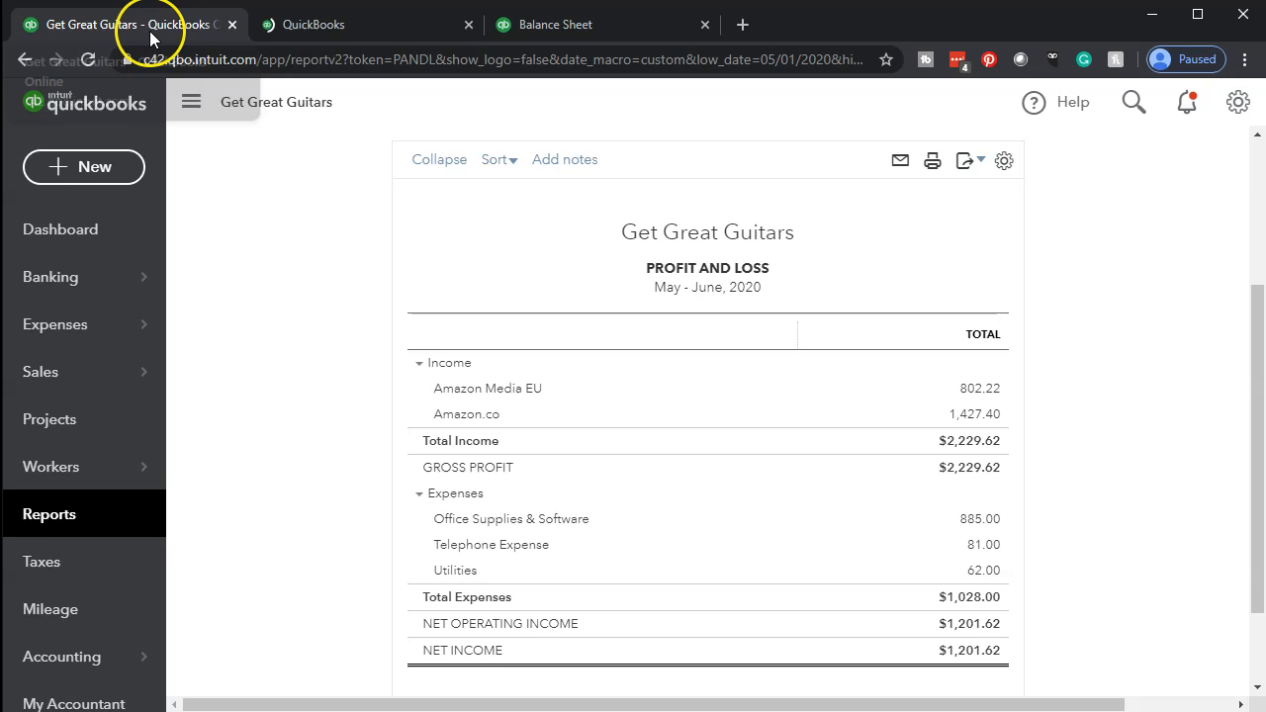
Open the list of bank rules and collapse the navigation sidebar
click(75, 283)
click(189, 115)
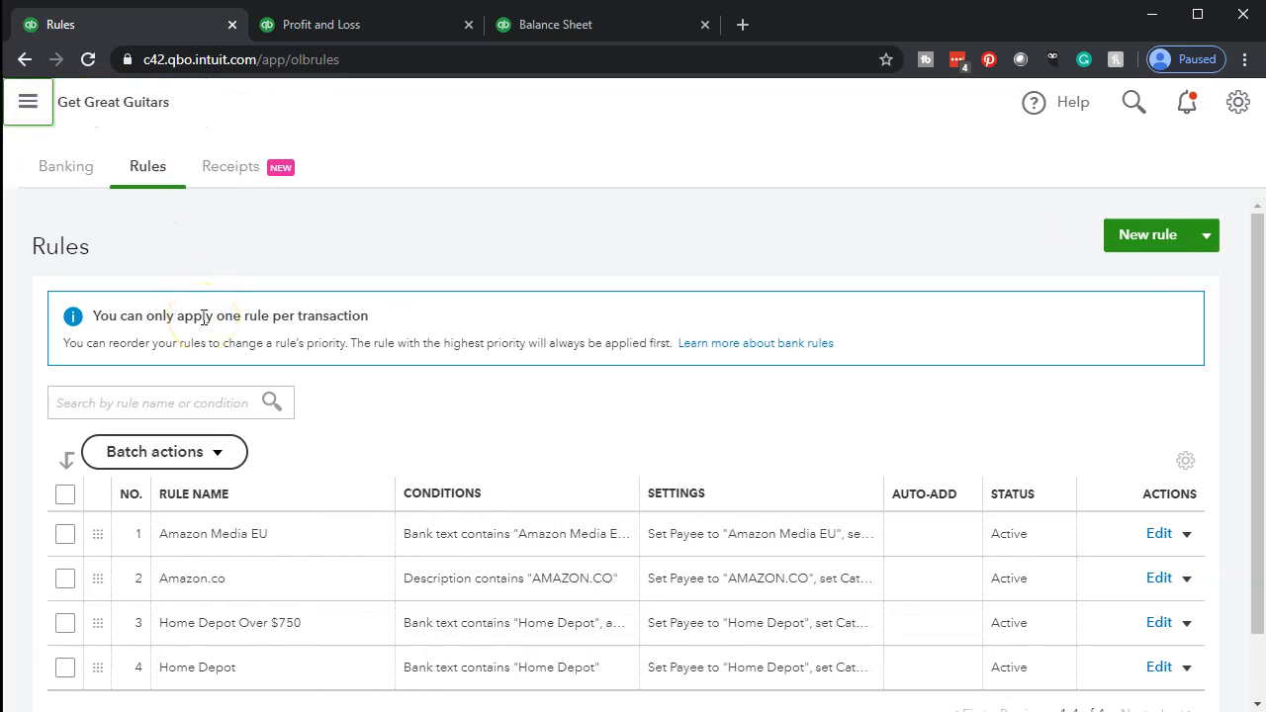
scroll(204, 317, down, 1)
scroll(204, 317, up, 1)
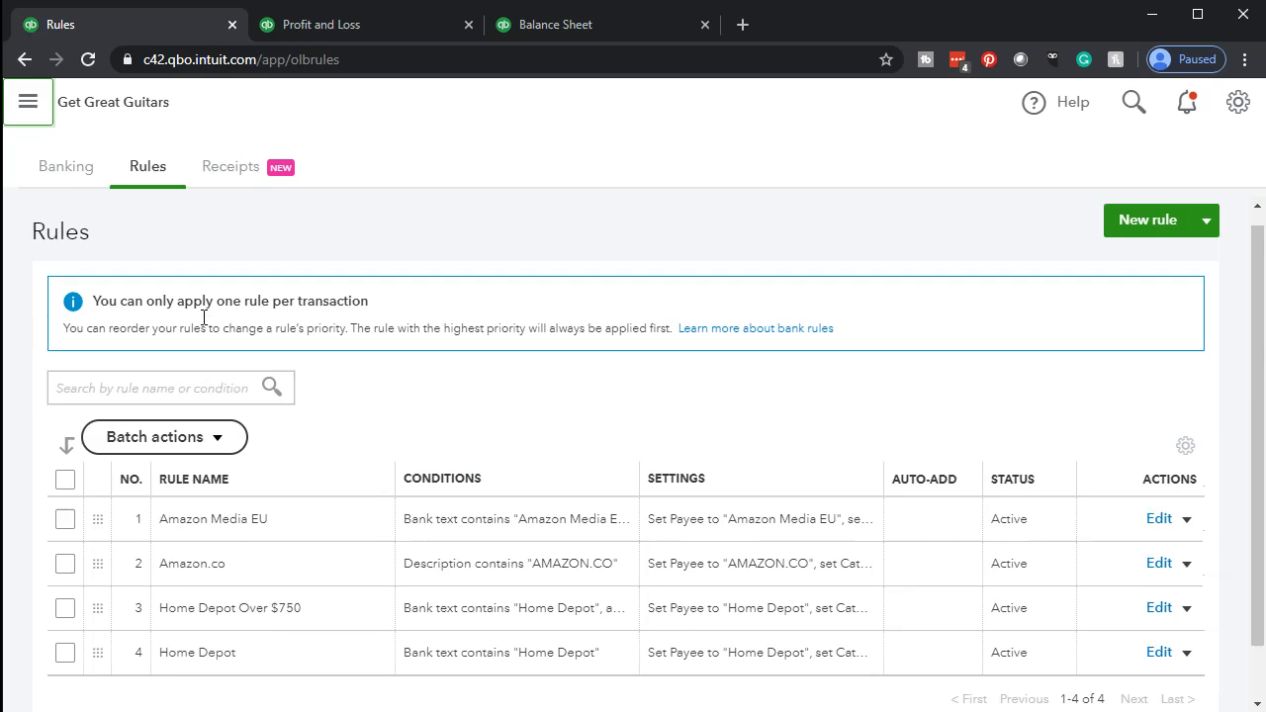
Open the bank feed and look through the Checking 4647 transactions awaiting review
click(65, 168)
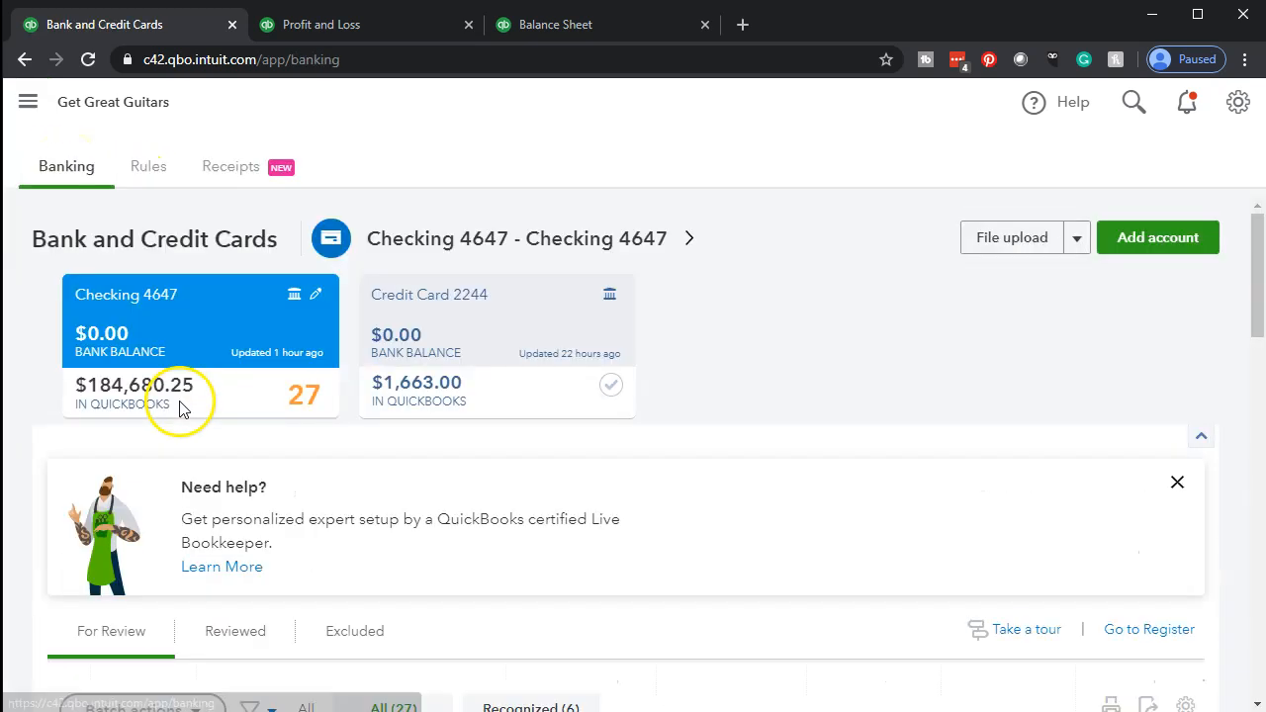
scroll(179, 408, down, 4)
scroll(181, 410, down, 3)
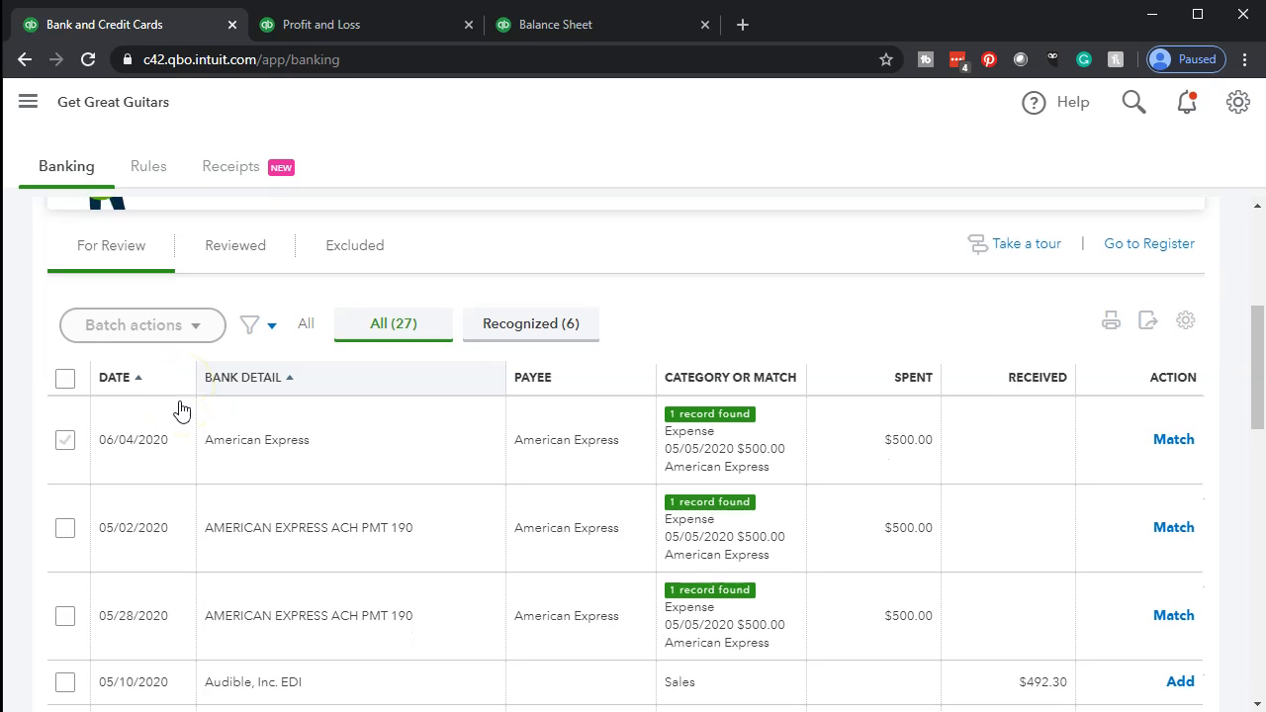
scroll(180, 410, down, 1)
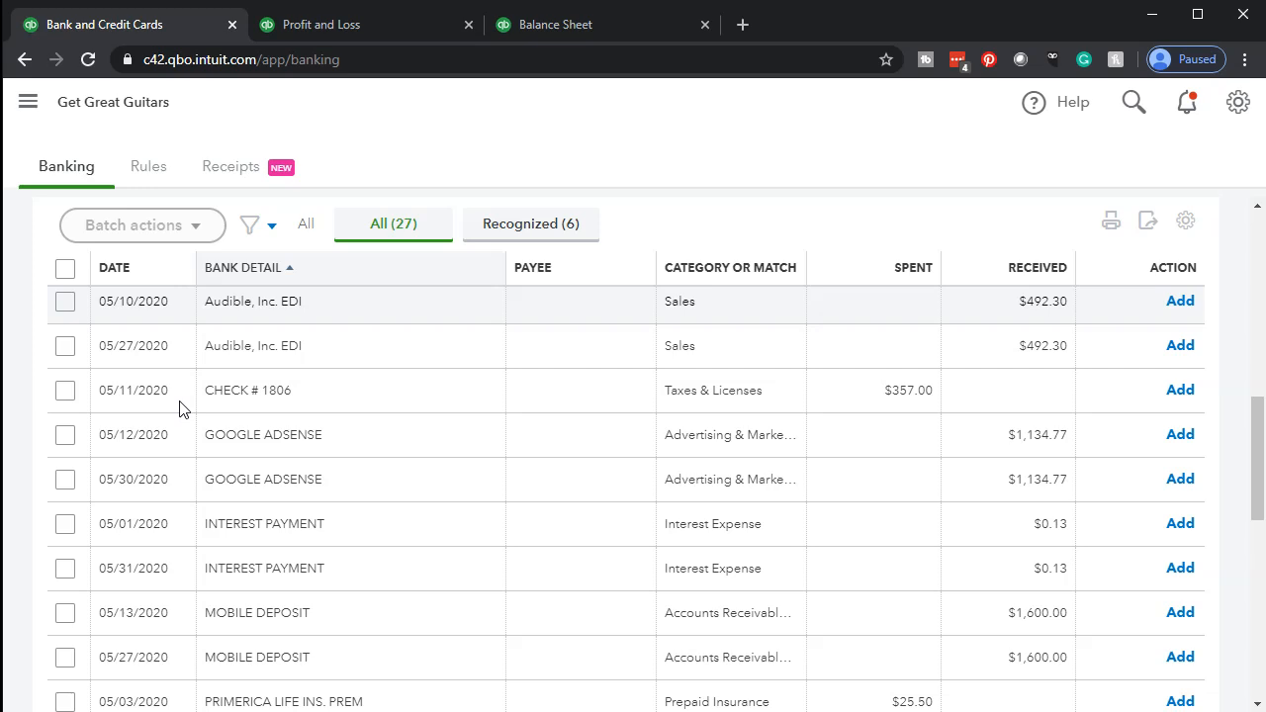
click(329, 491)
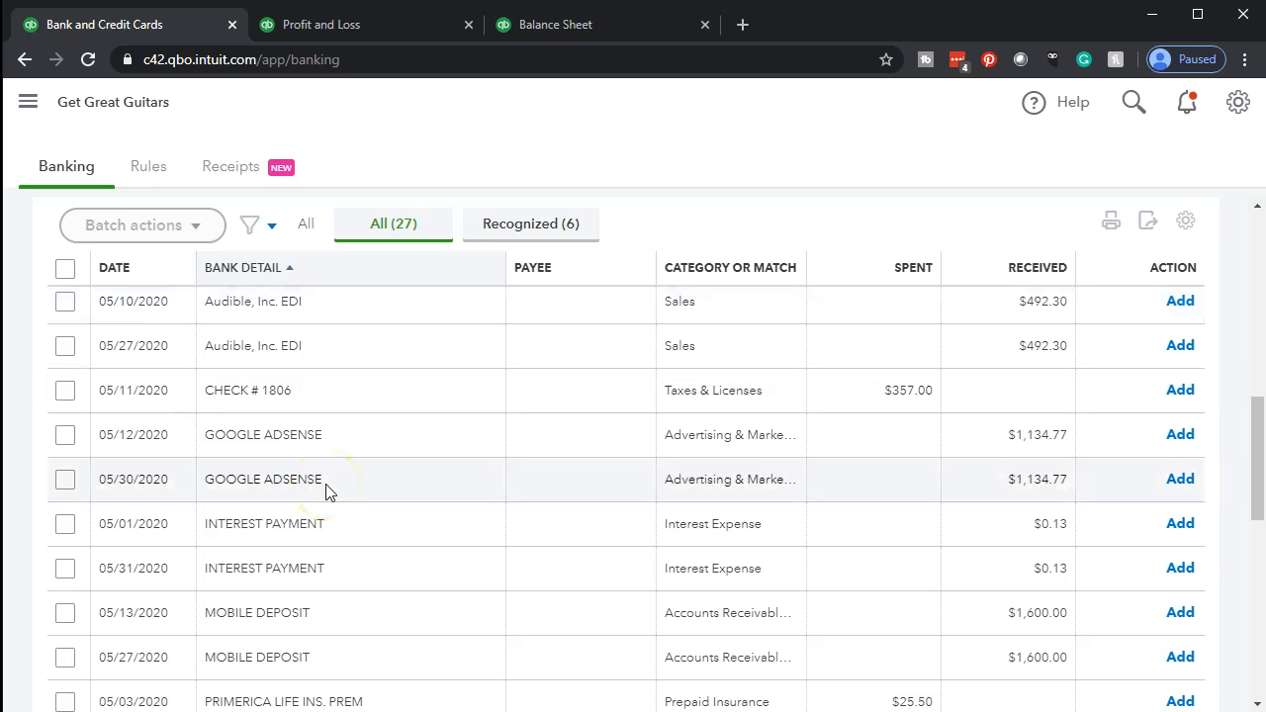
scroll(329, 491, down, 2)
scroll(329, 491, down, 5)
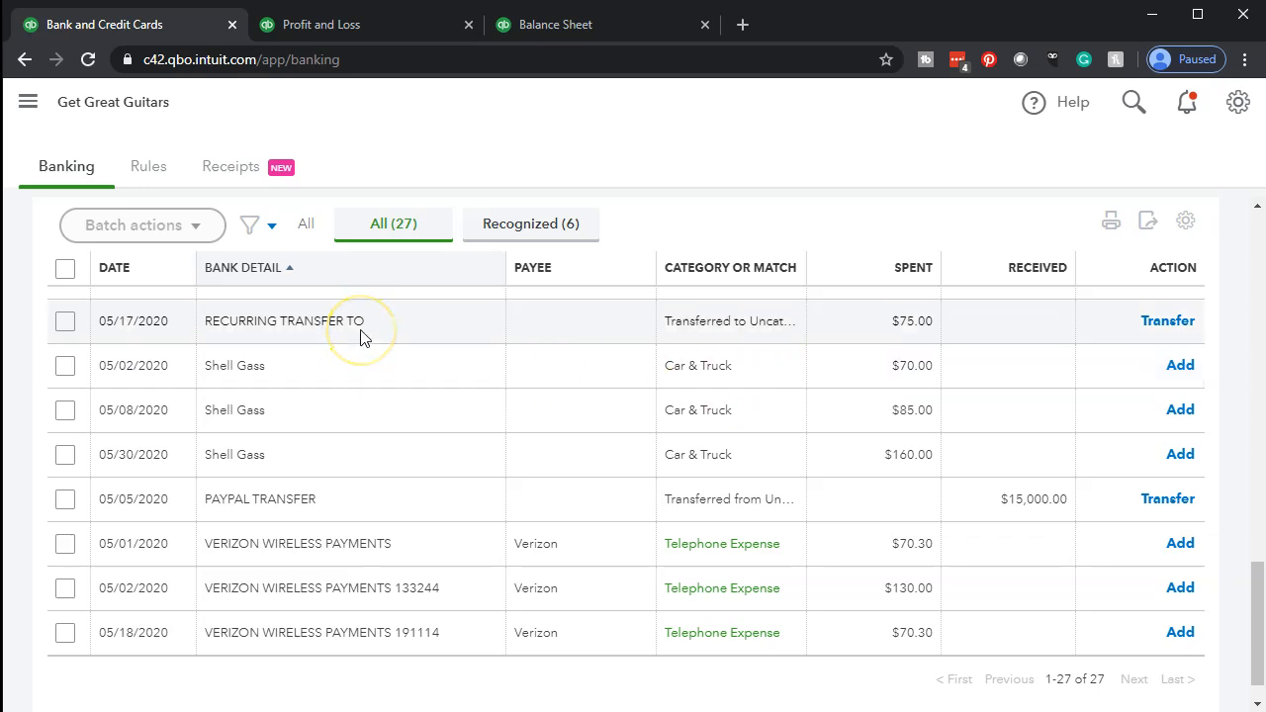
Duplicate the bank feed's browser tab and open the bank rules list in the copy
right_click(191, 24)
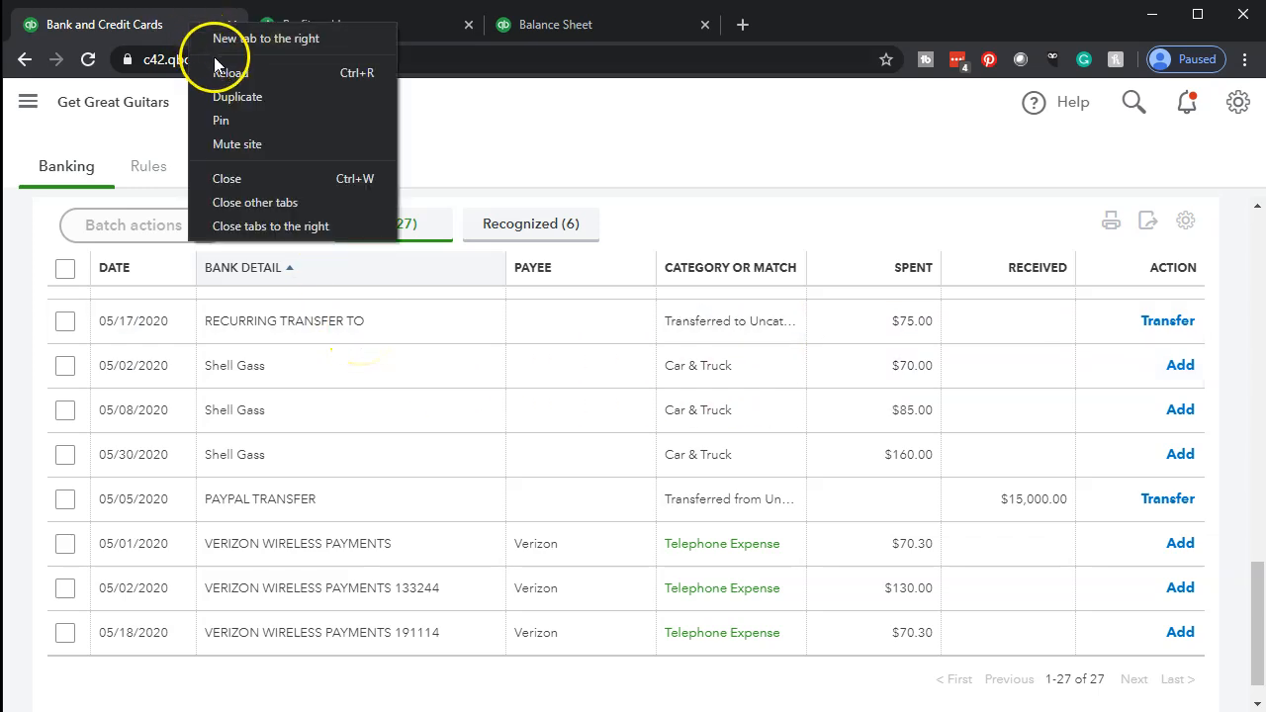
click(229, 95)
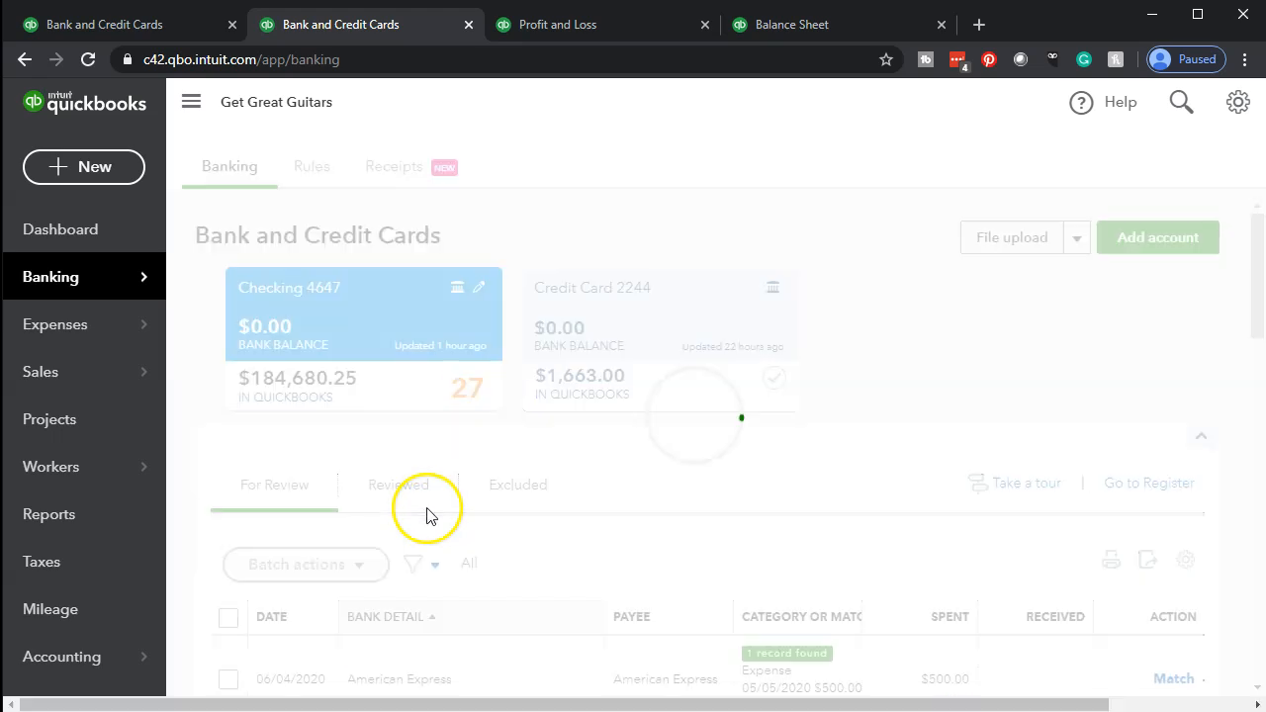
click(313, 171)
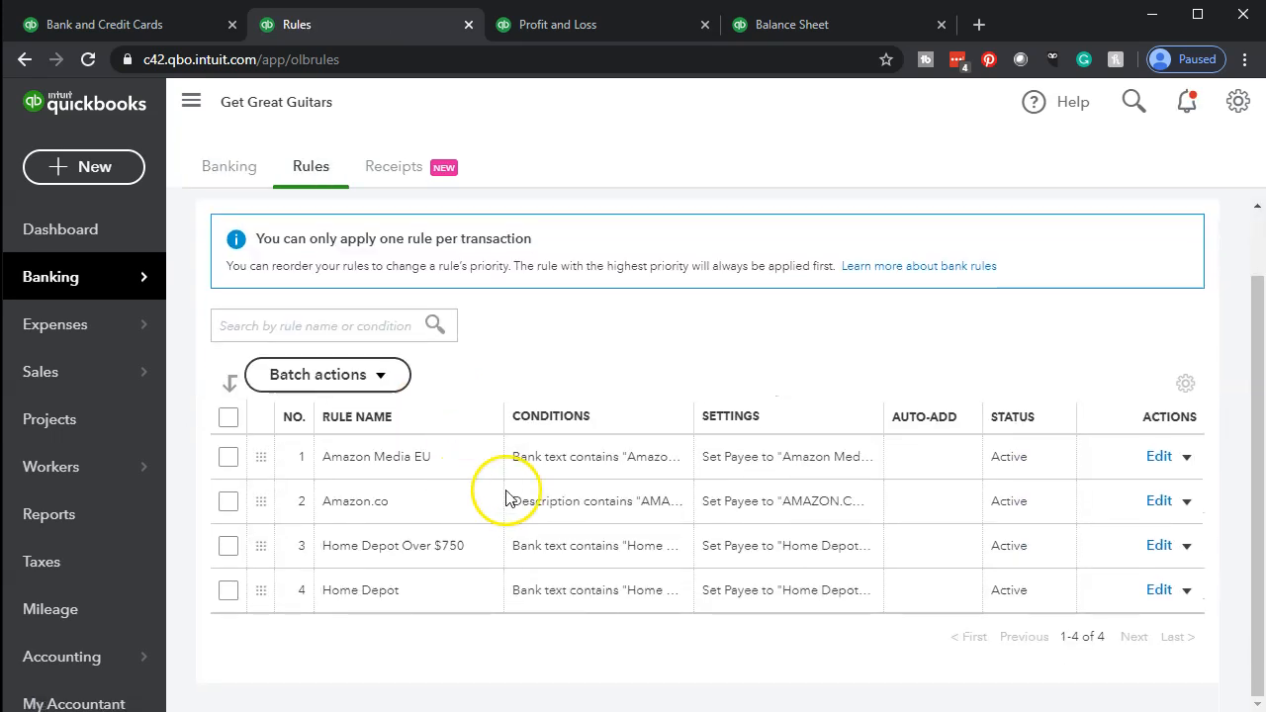
Create a new bank rule named Shell Gas
click(1133, 239)
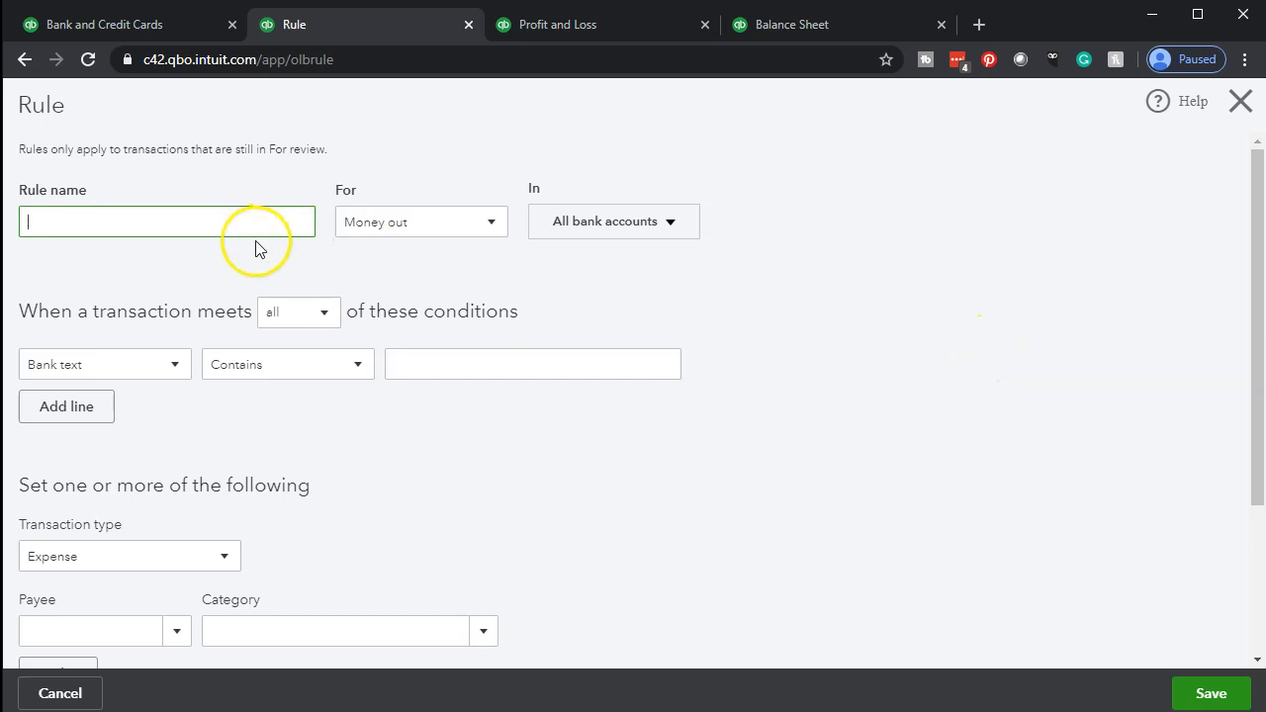
text(Shell gas)
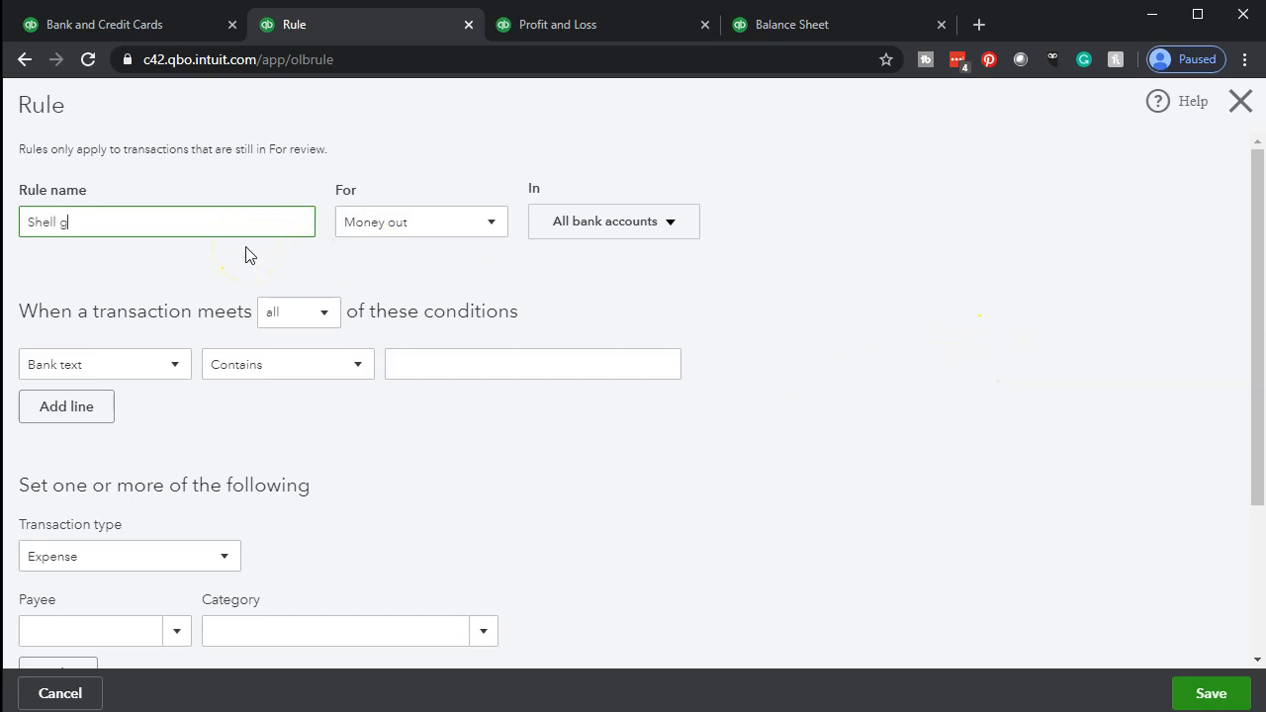
key(BackSpace)
key(BackSpace)
key(BackSpace)
key(BackSpace)
text(Gas)
Set the rule's condition to bank text that contains Shell Gas
triple_click(152, 212)
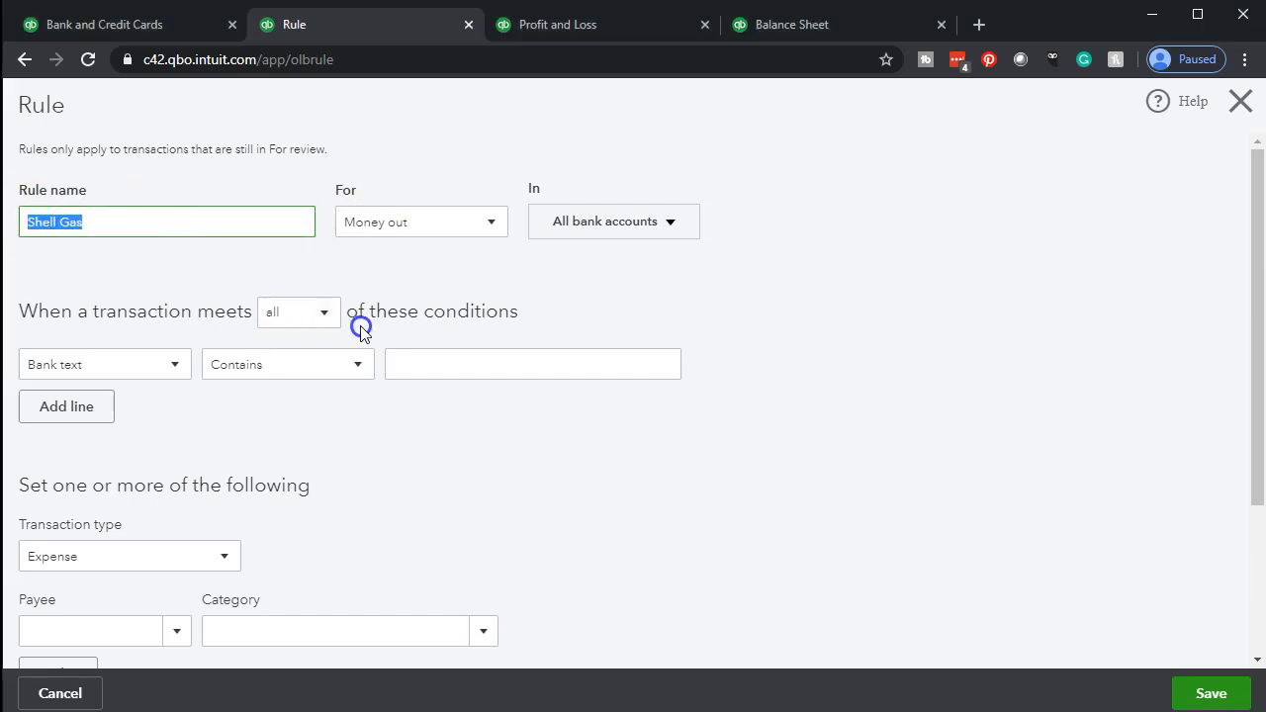
click(164, 365)
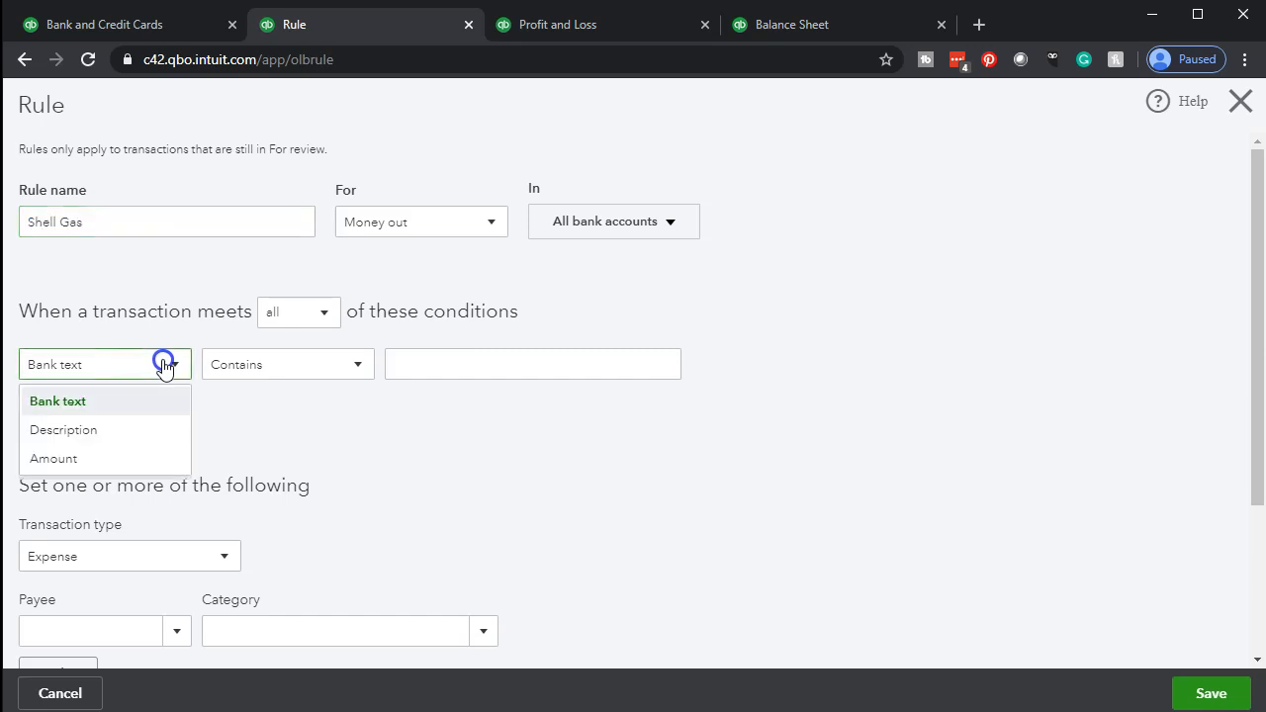
click(183, 361)
click(421, 354)
text(Shell Gas)
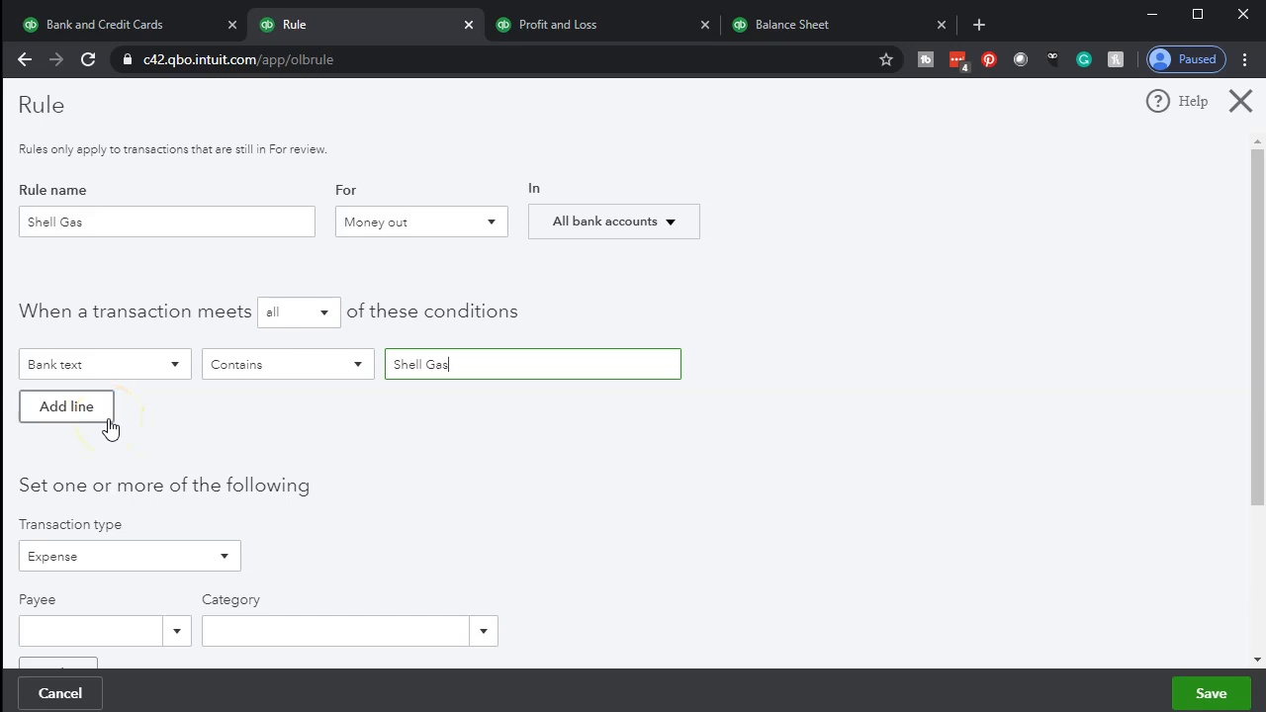
Keep Expense as the rule's transaction type and add Shell Gas as a new vendor for the payee
scroll(109, 426, down, 2)
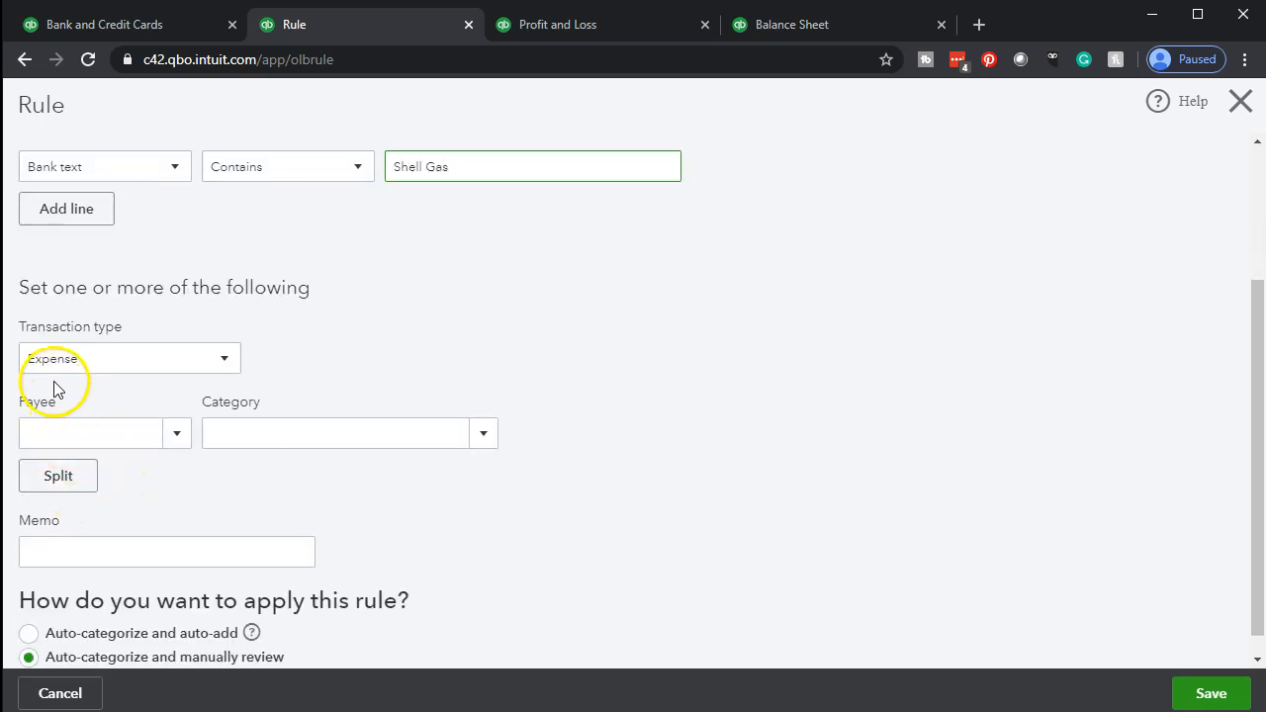
click(206, 361)
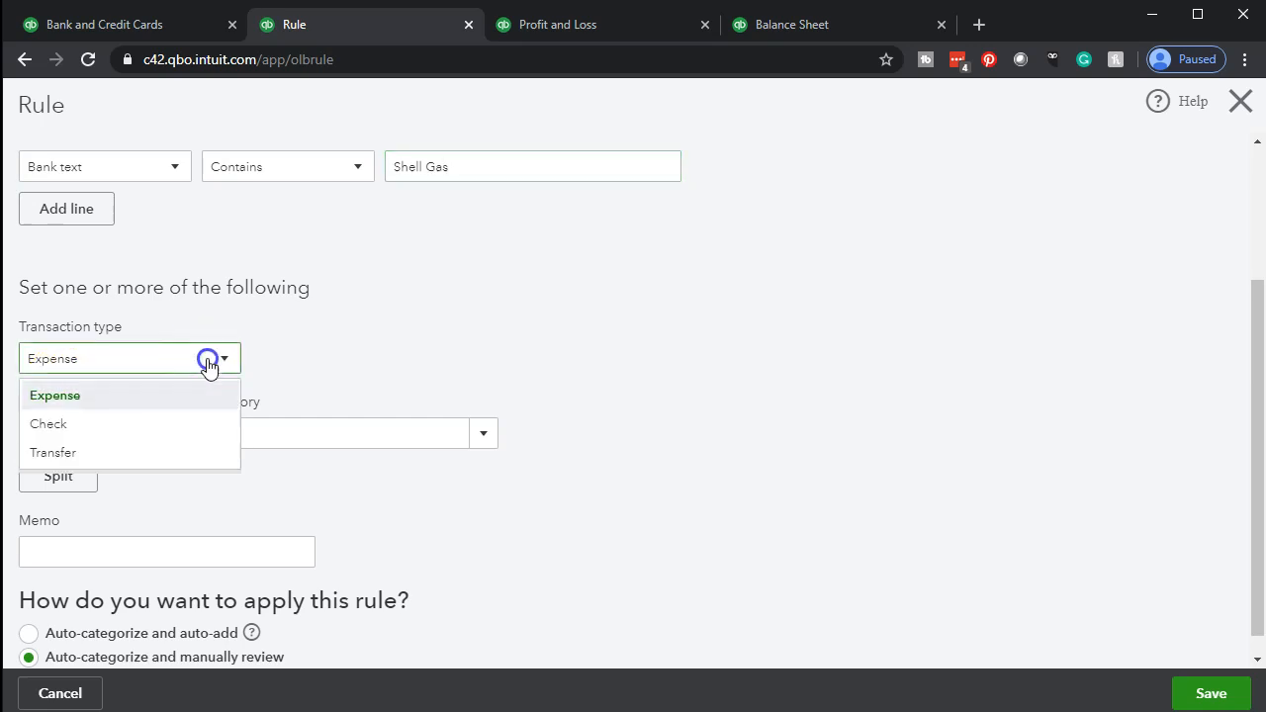
click(207, 361)
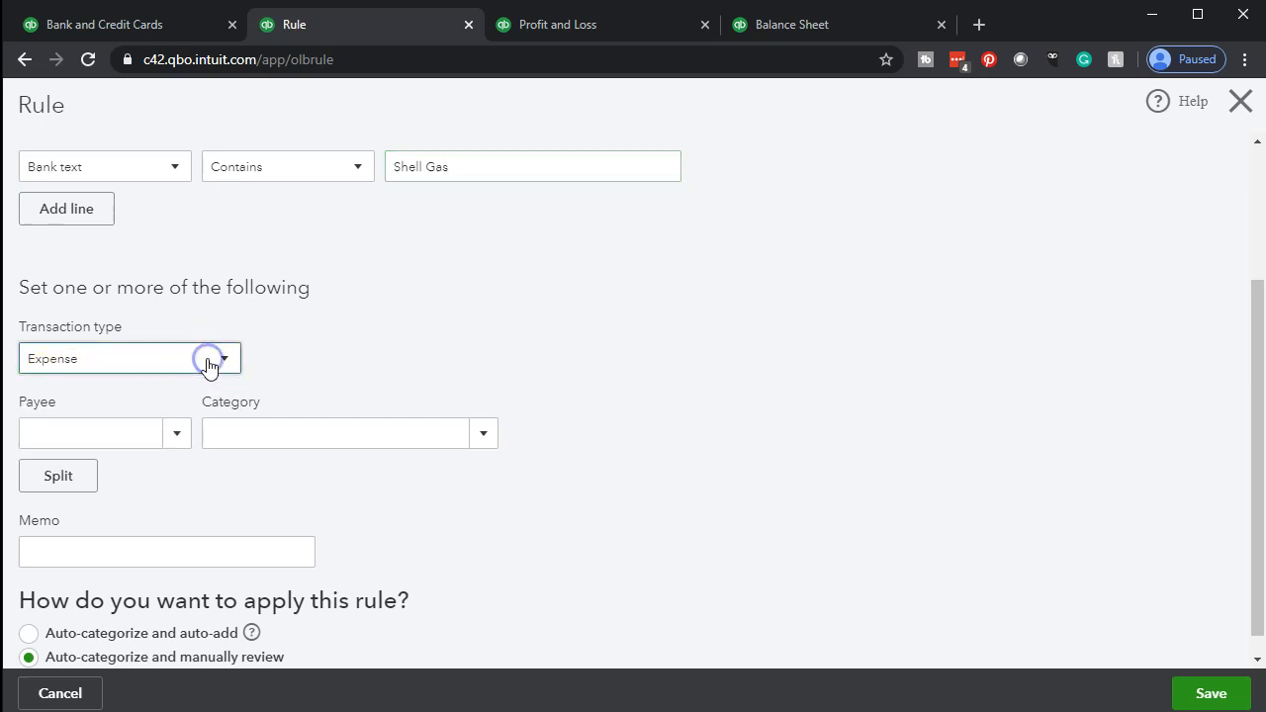
click(183, 435)
text(She)
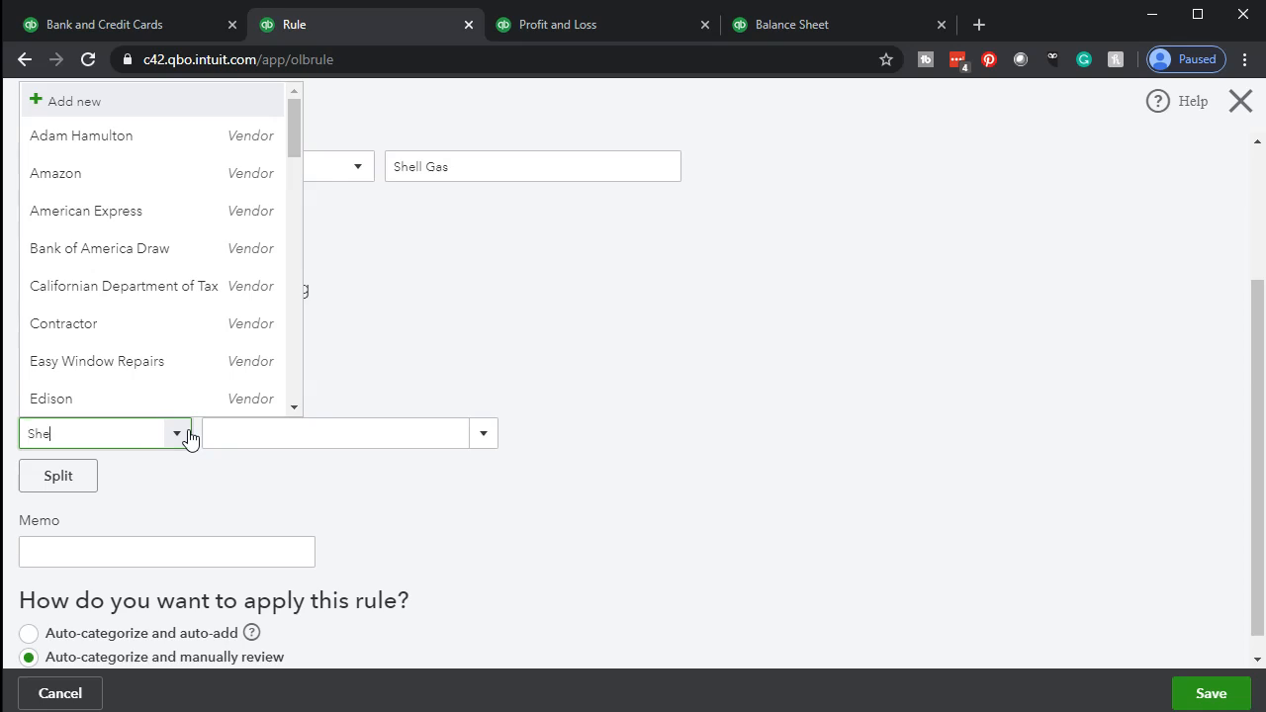
text(ll Gas)
click(189, 438)
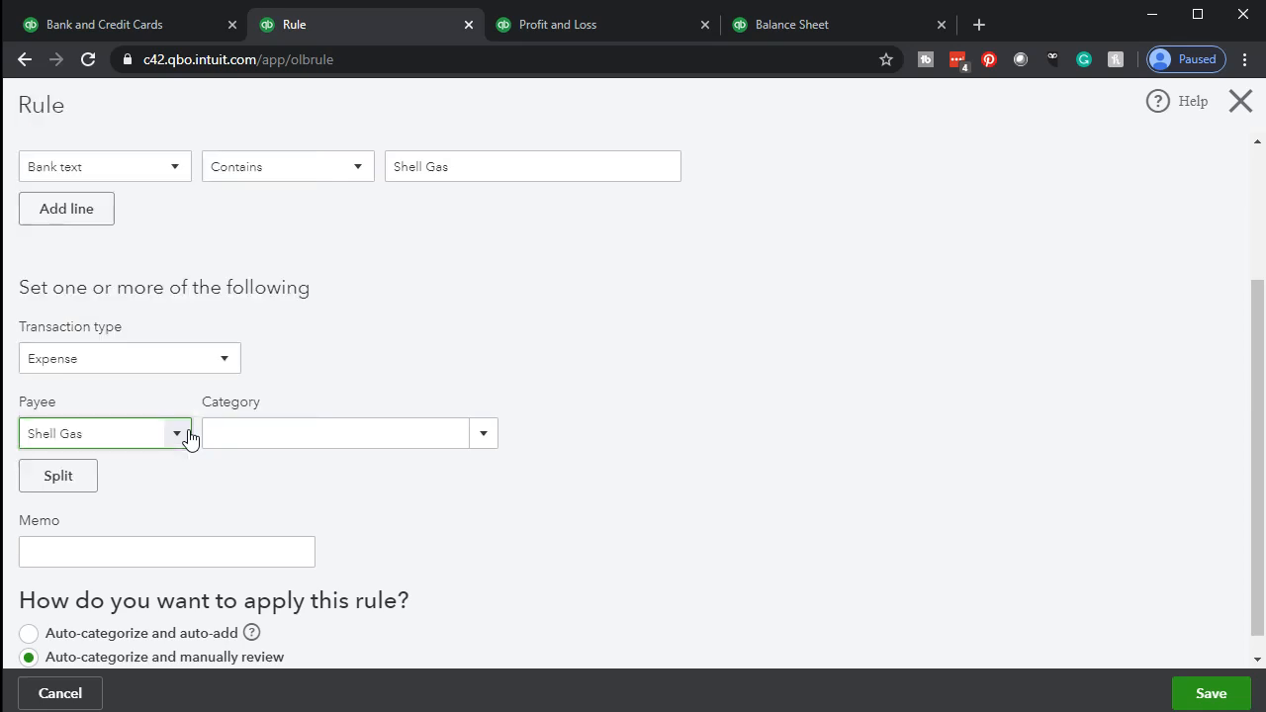
click(189, 437)
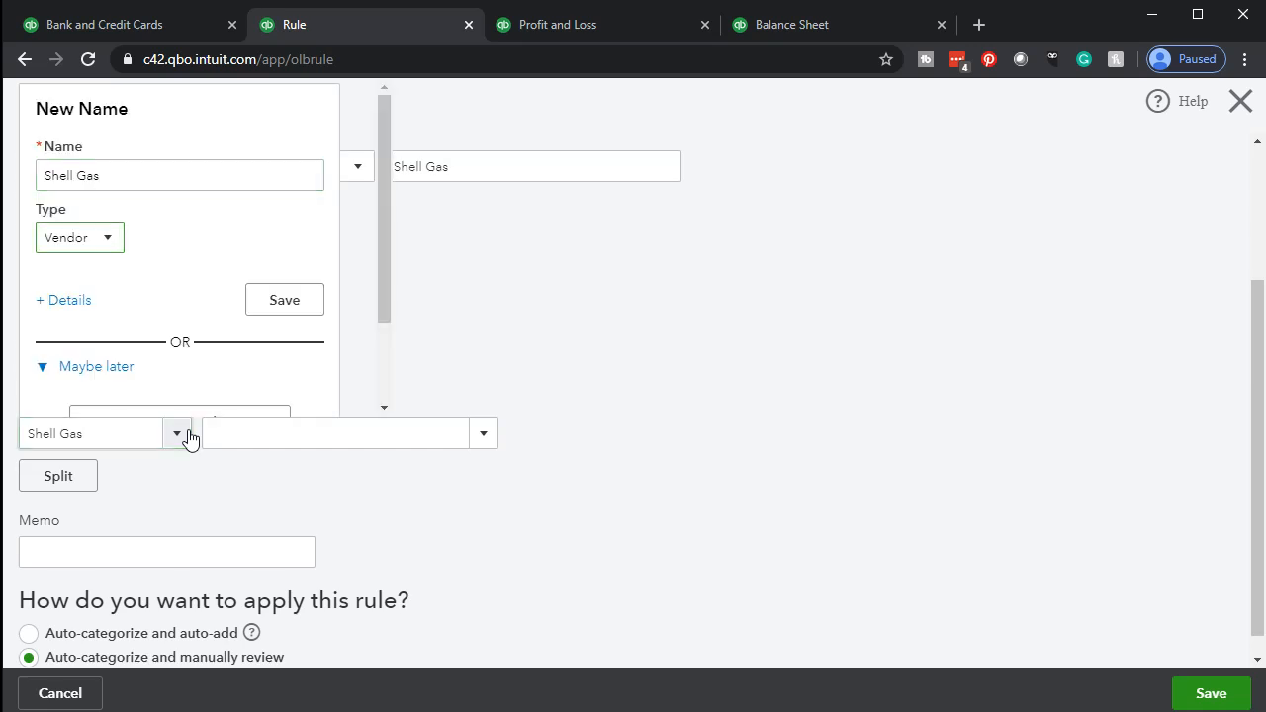
click(298, 301)
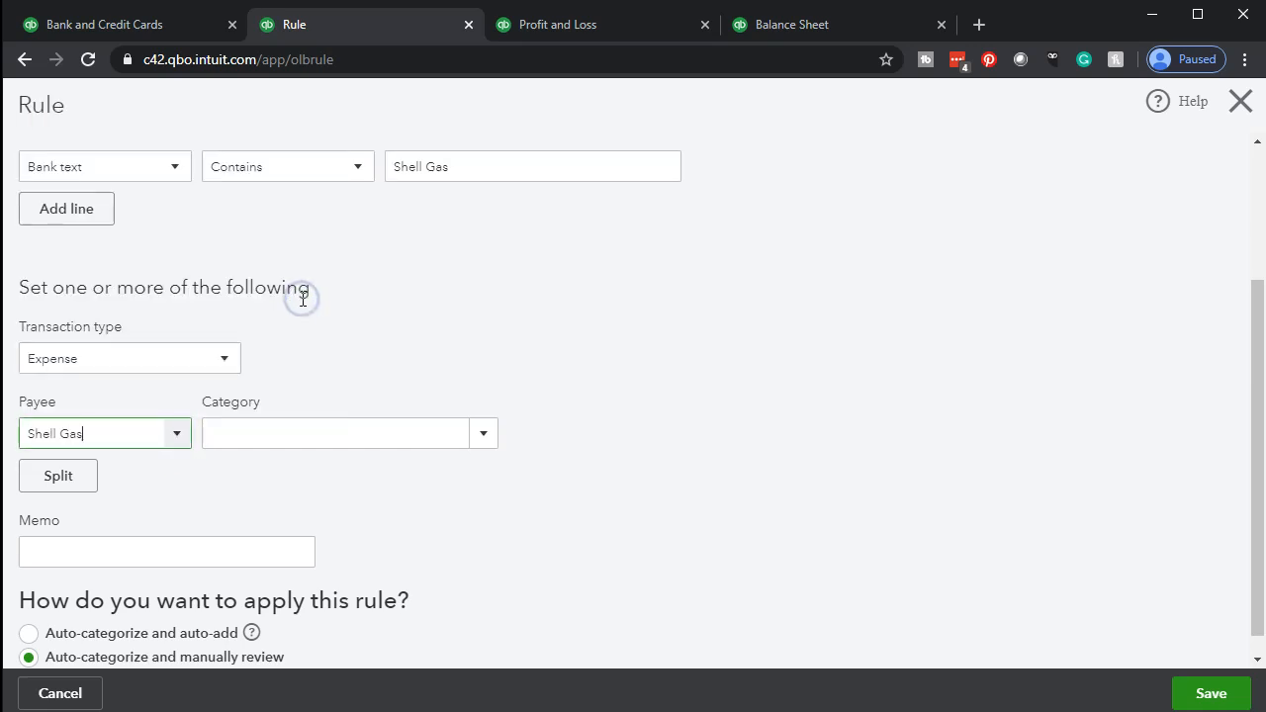
click(291, 442)
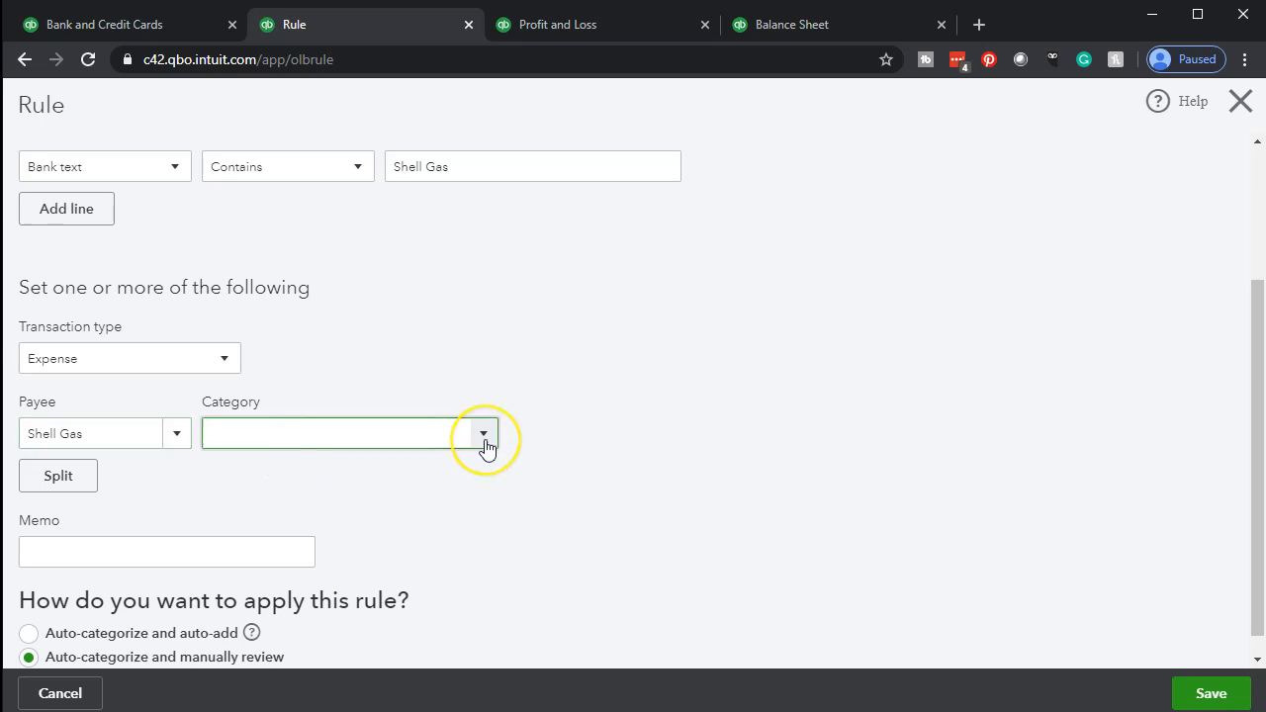
text(Au)
key(BackSpace)
key(BackSpace)
click(534, 518)
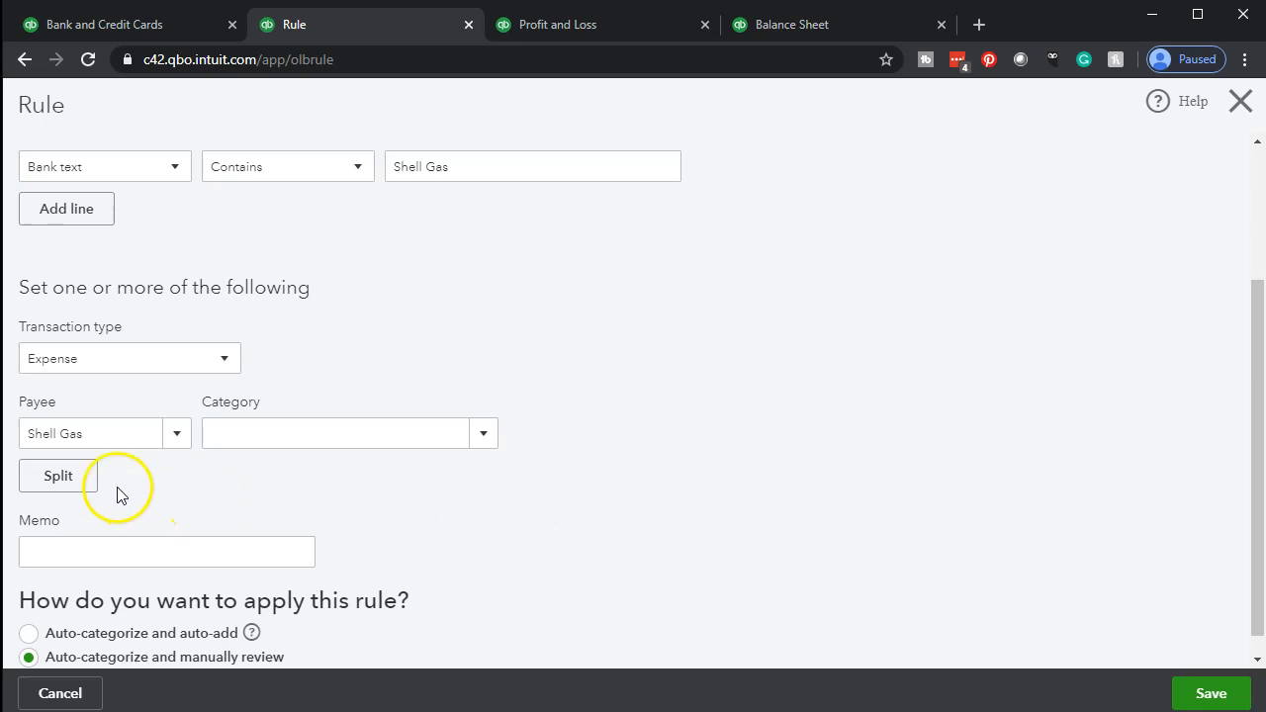
Split the rule's category by percentage into 60% and 40% lines, and assign Car & Truck to the 60% line
click(83, 483)
click(444, 430)
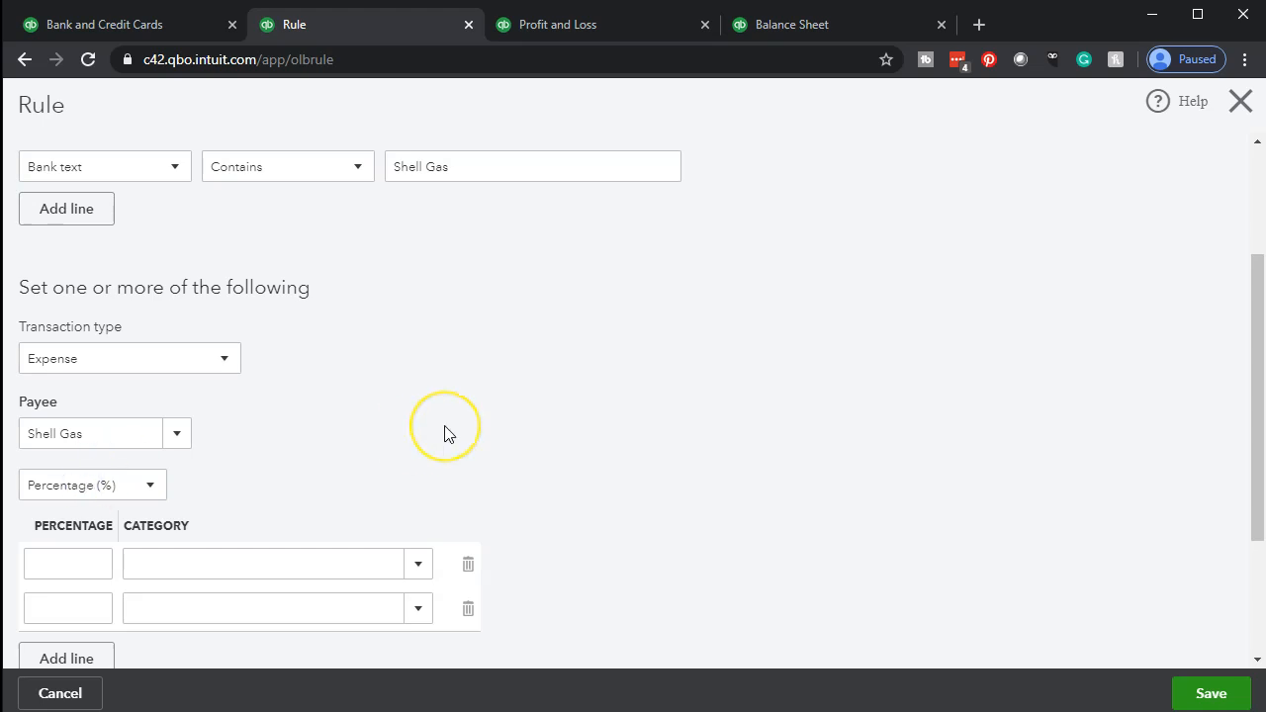
scroll(444, 432, down, 2)
click(92, 368)
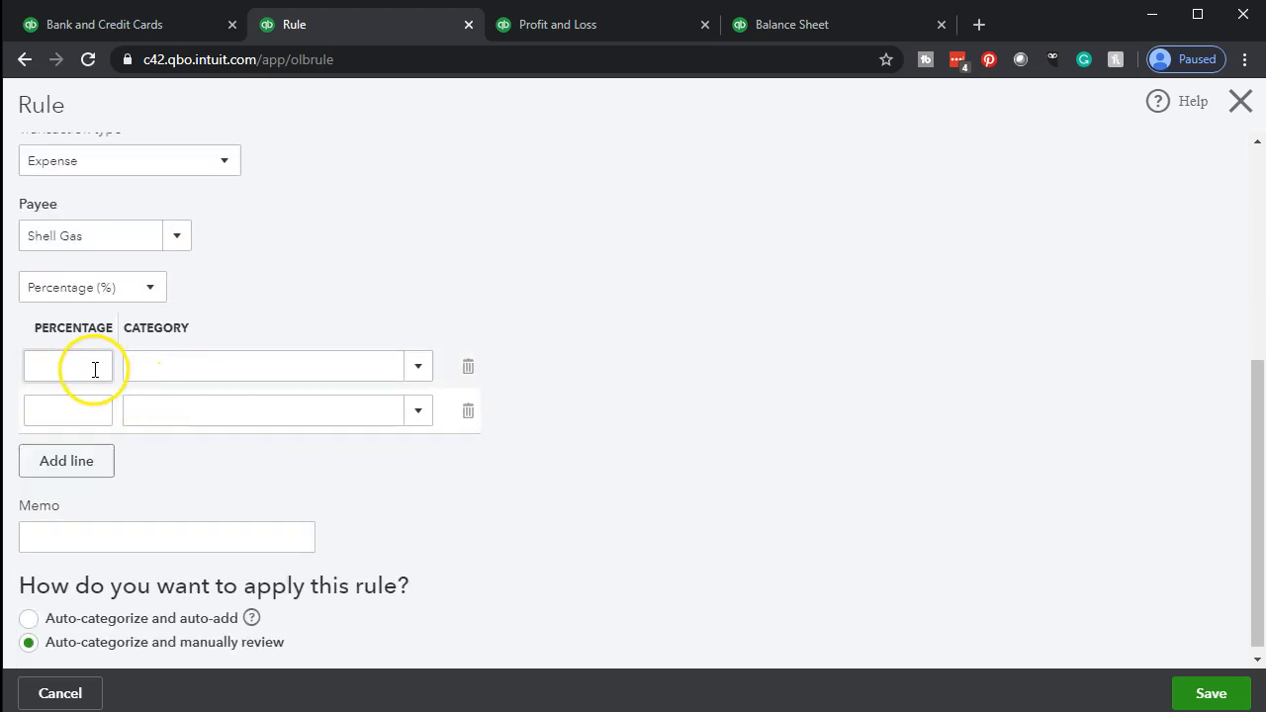
key(Tab)
key(Tab)
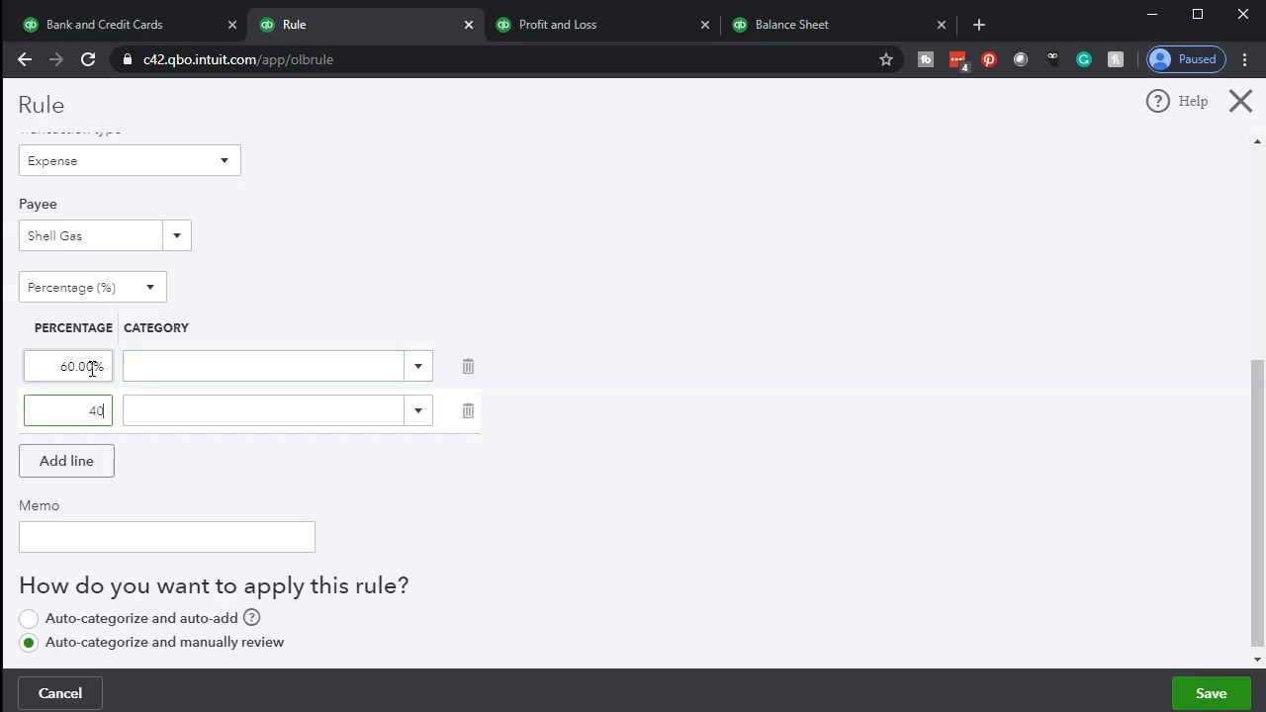
key(Tab)
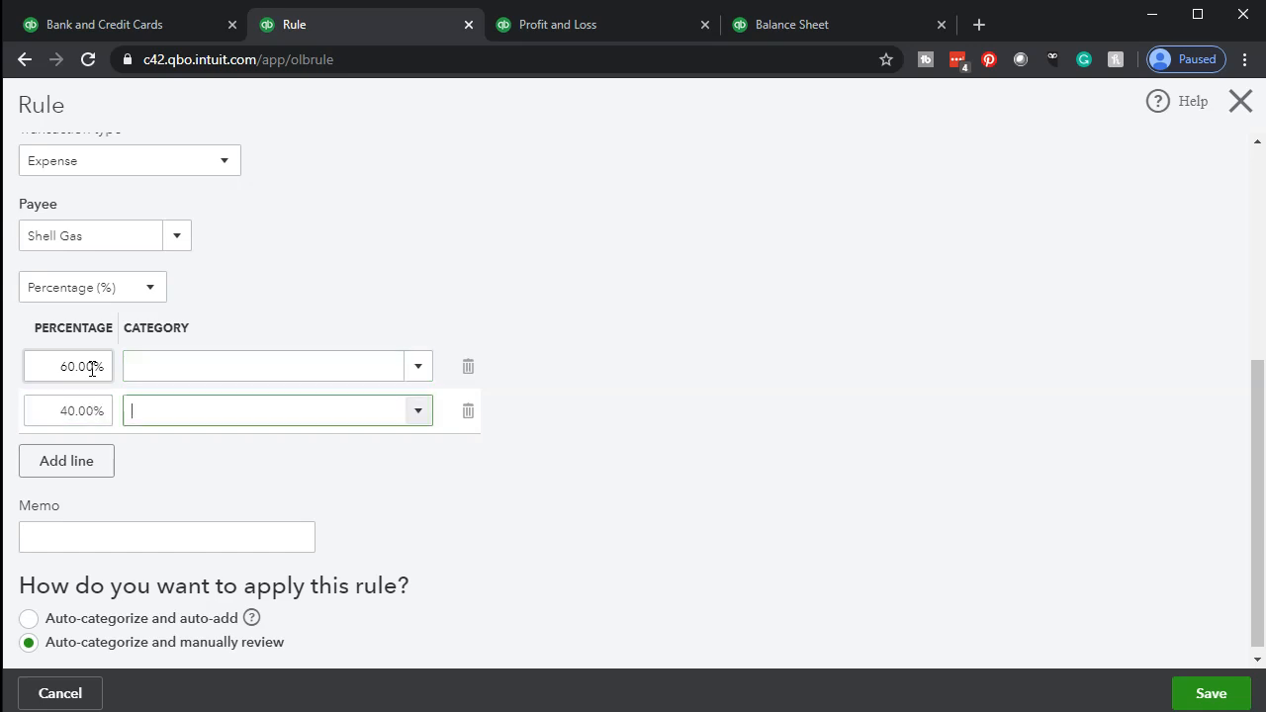
click(417, 370)
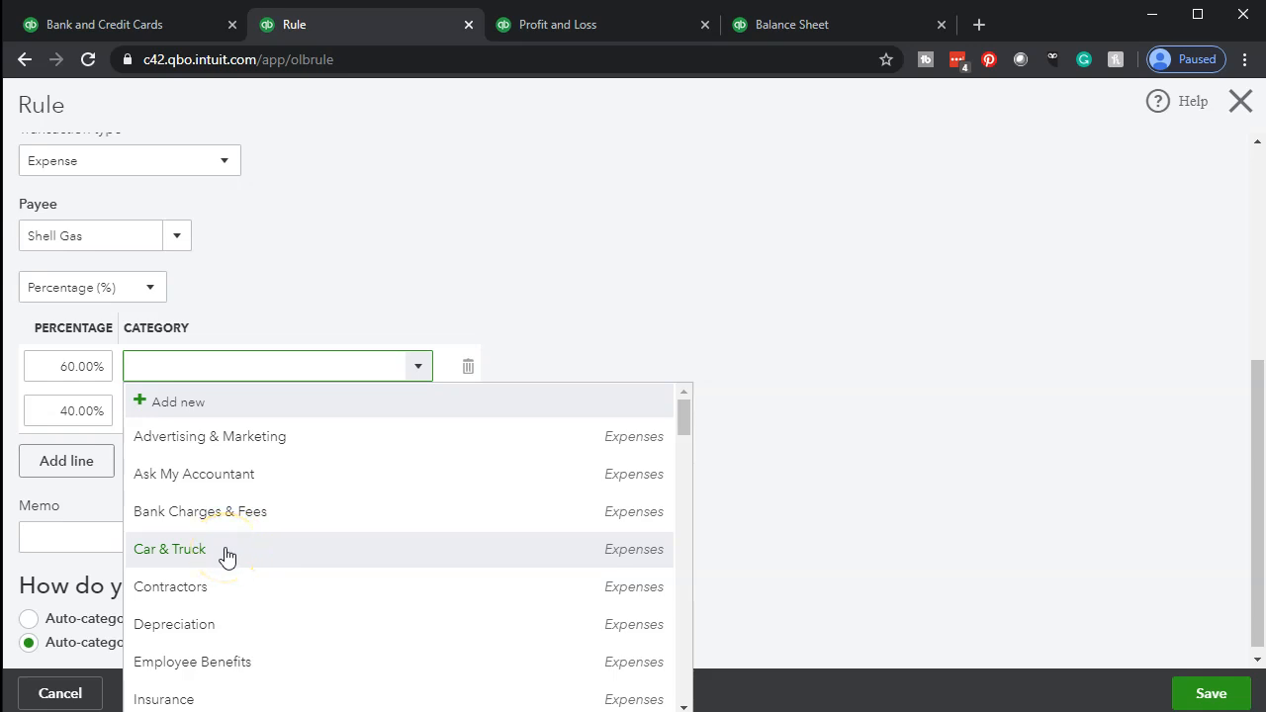
click(637, 564)
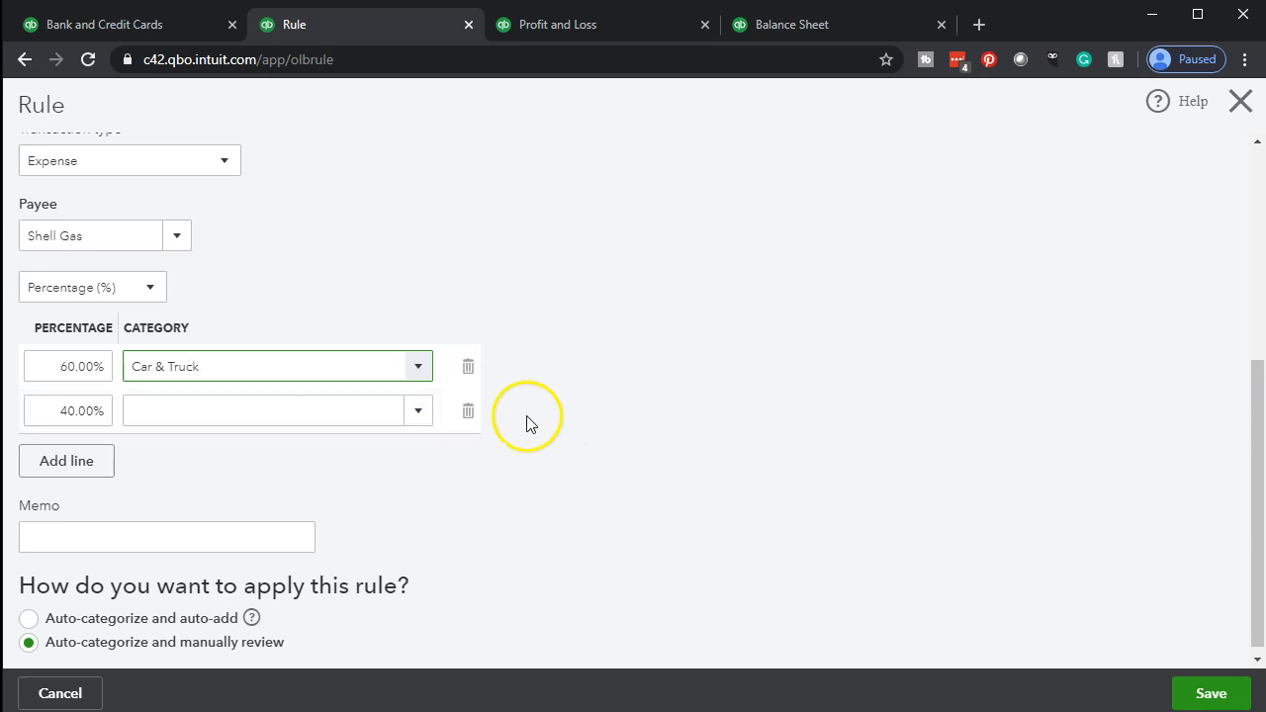
Assign Owner's Pay & Personal Expenses to the 40% line and save the rule
click(423, 416)
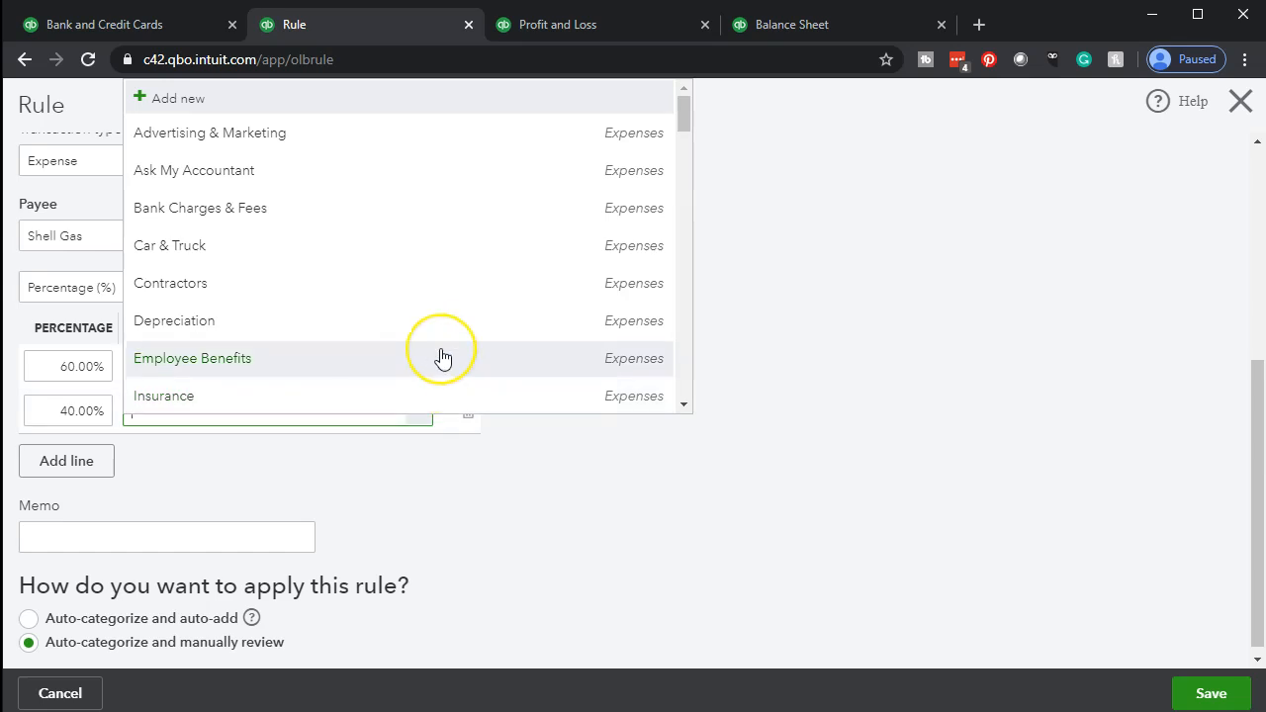
scroll(445, 358, down, 5)
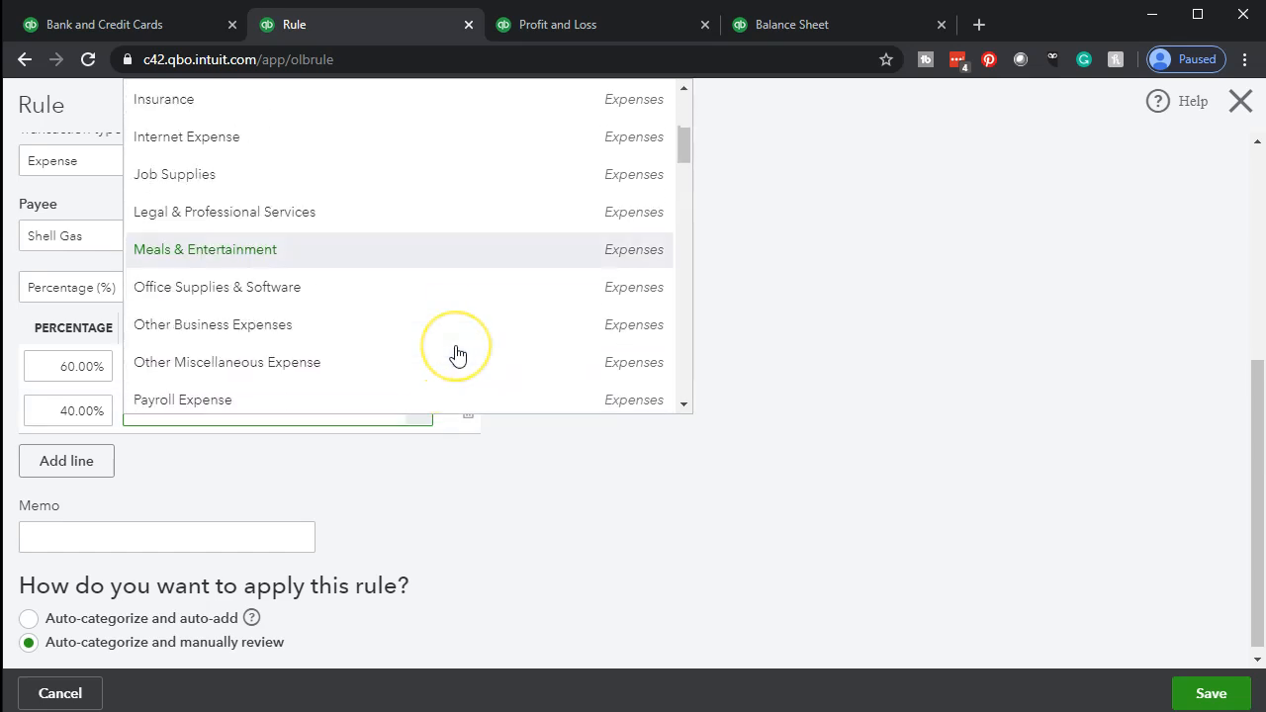
scroll(457, 354, down, 5)
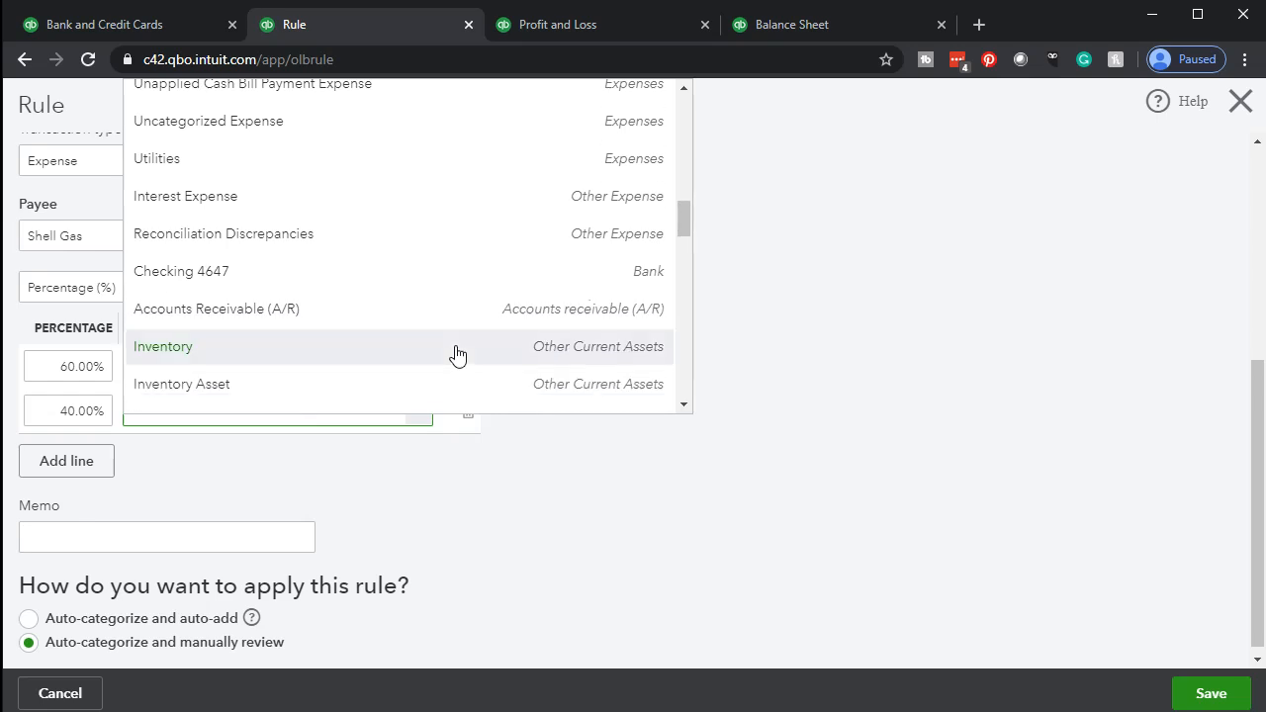
scroll(456, 354, down, 1)
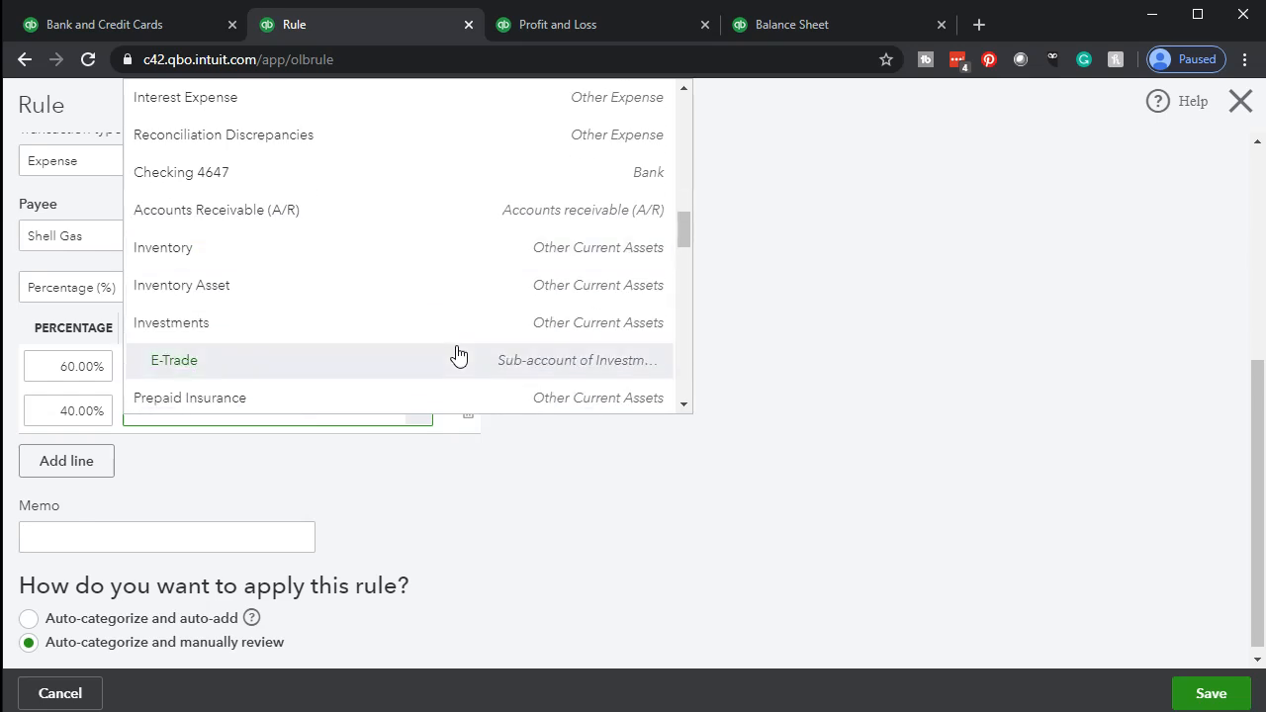
scroll(457, 354, down, 3)
scroll(457, 354, down, 6)
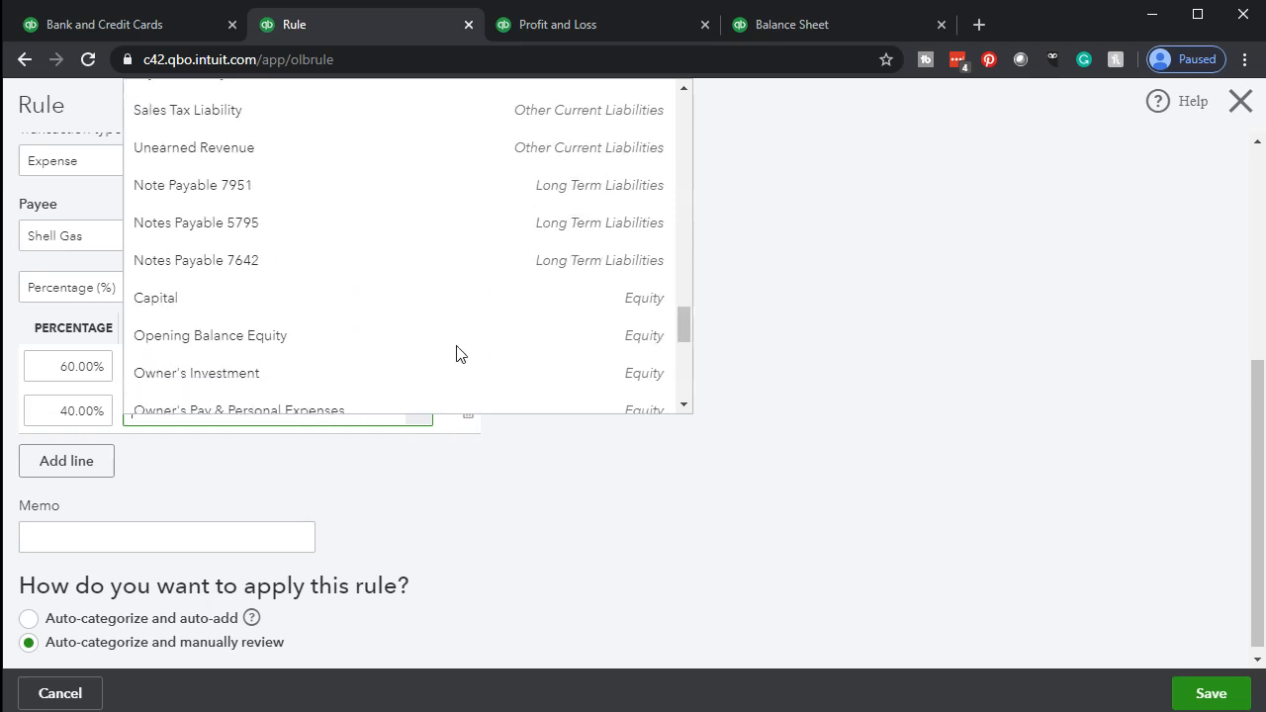
scroll(465, 351, down, 1)
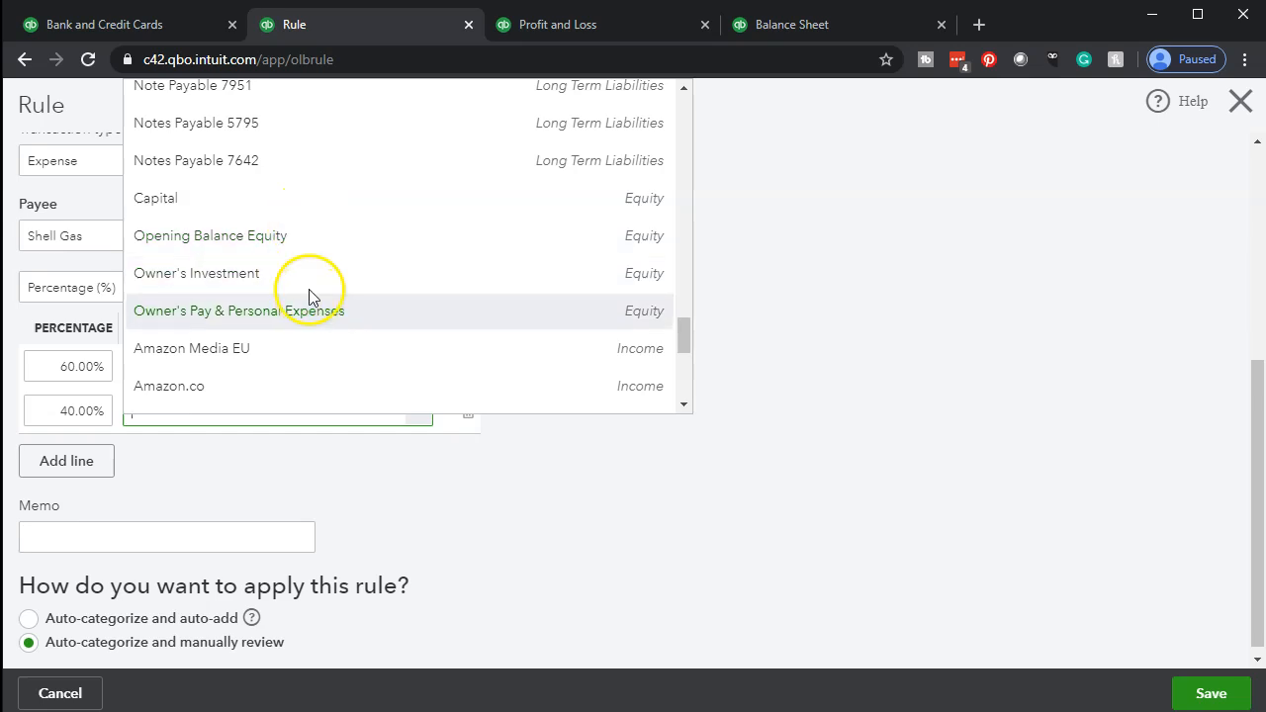
click(304, 254)
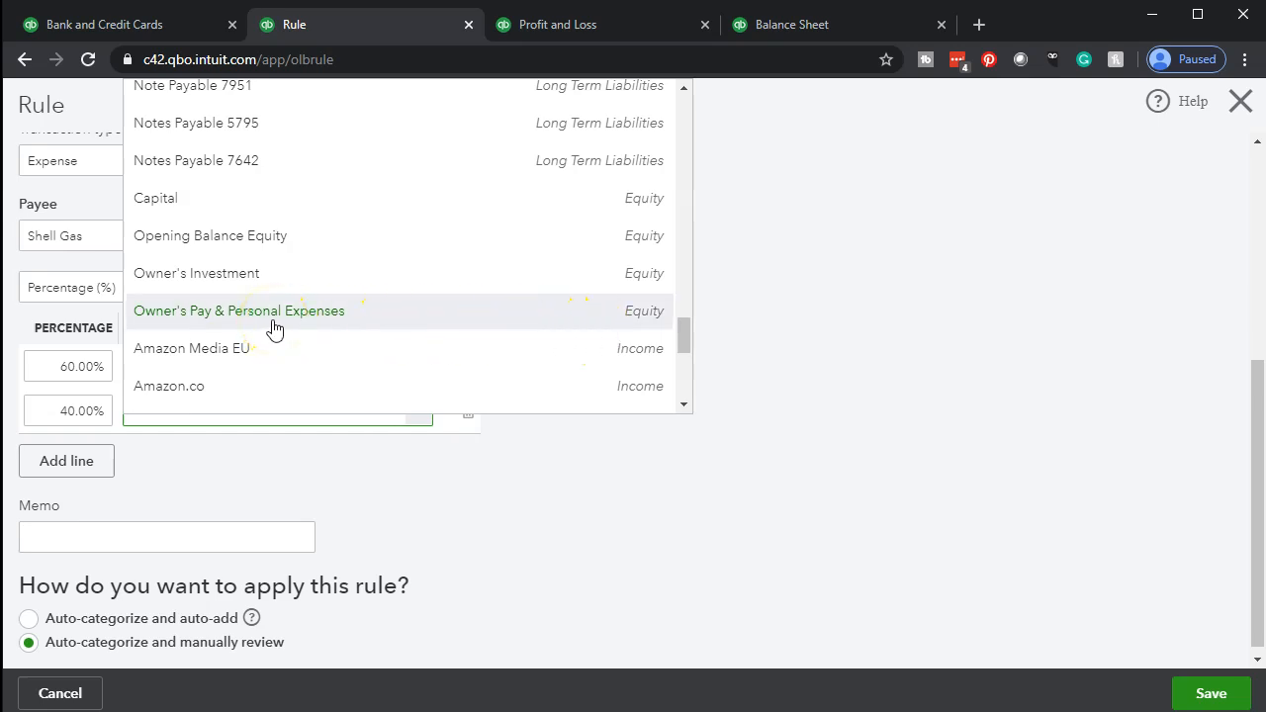
click(621, 318)
click(736, 384)
scroll(736, 383, down, 1)
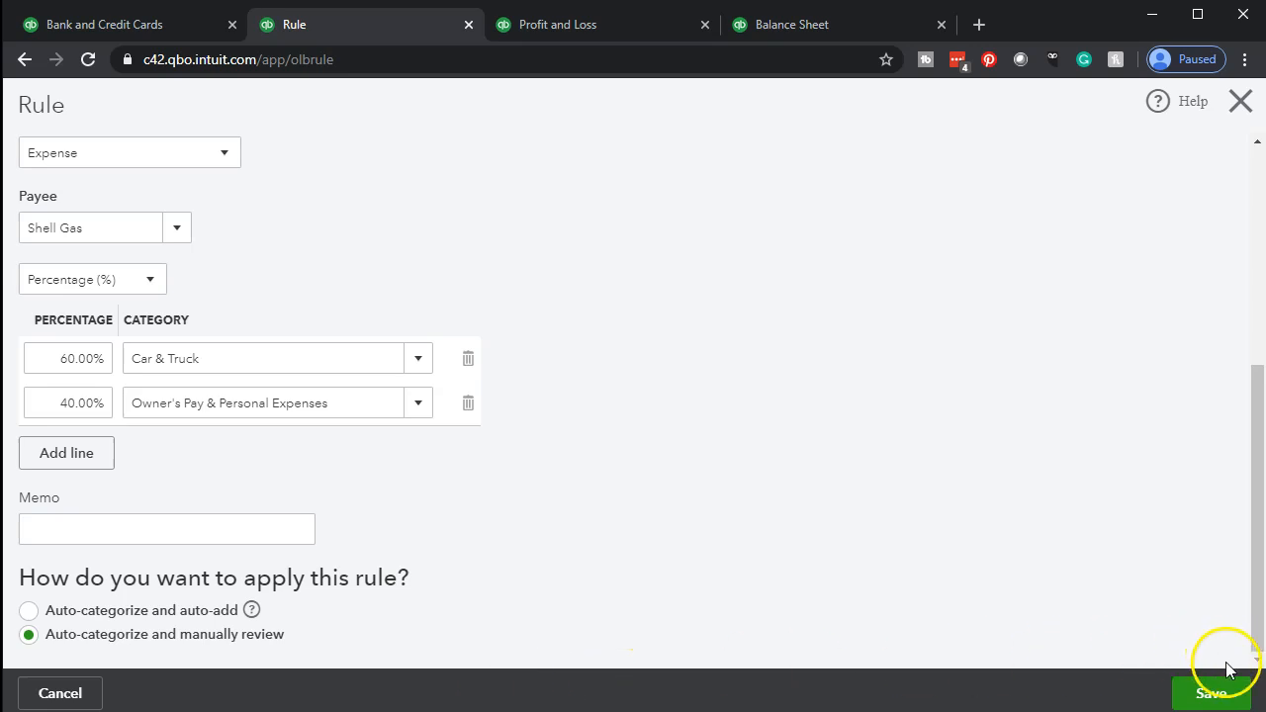
click(1215, 695)
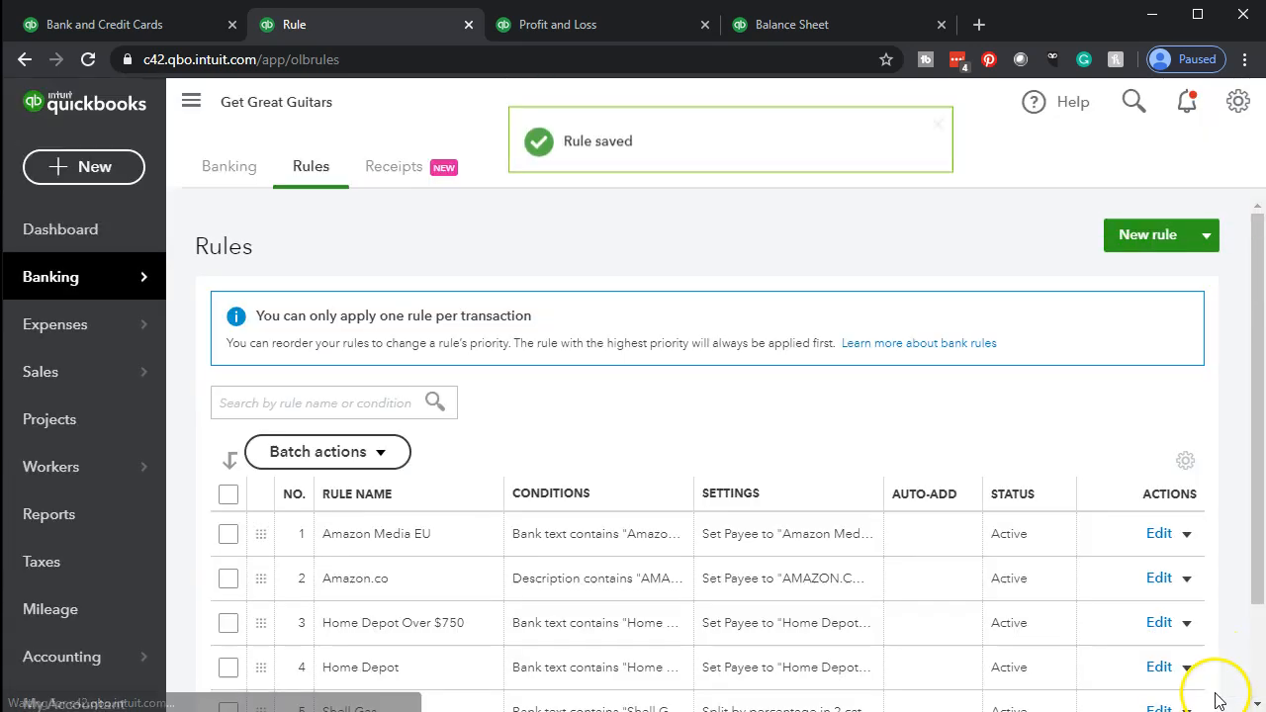
Reload the bank feed in its original browser tab and find the Shell Gass transactions awaiting review
click(152, 29)
click(88, 60)
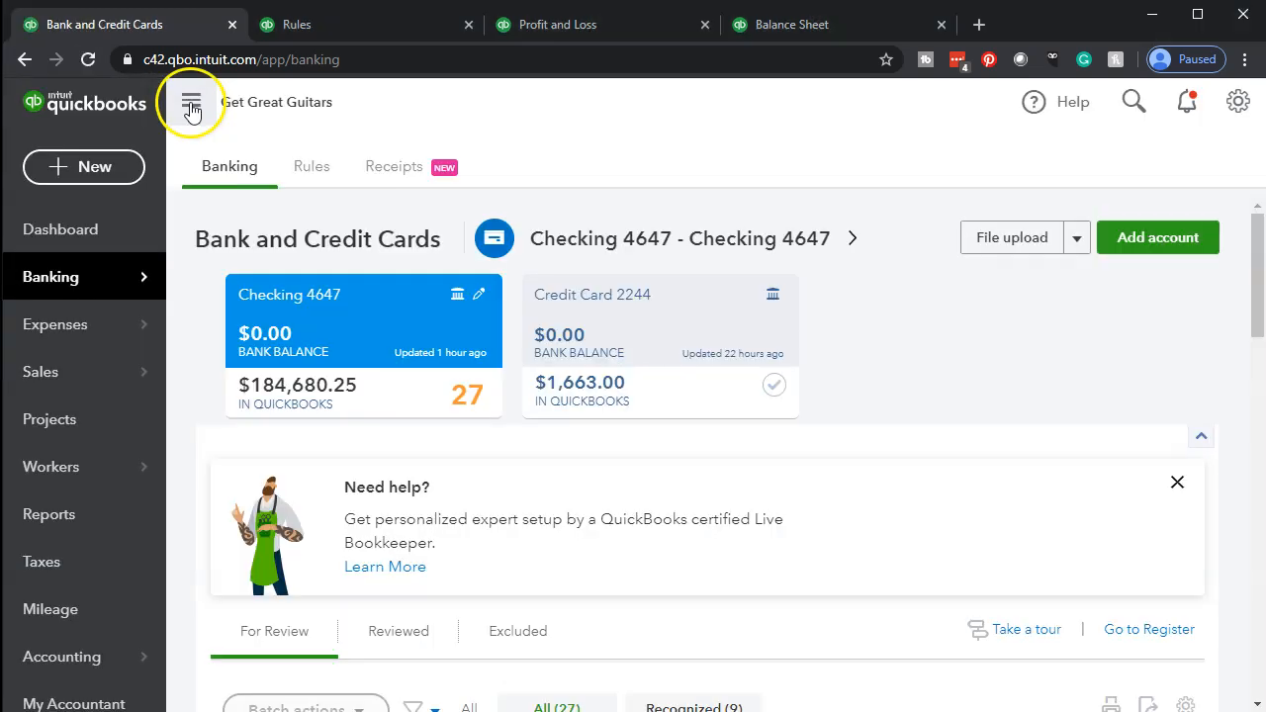
scroll(178, 427, down, 10)
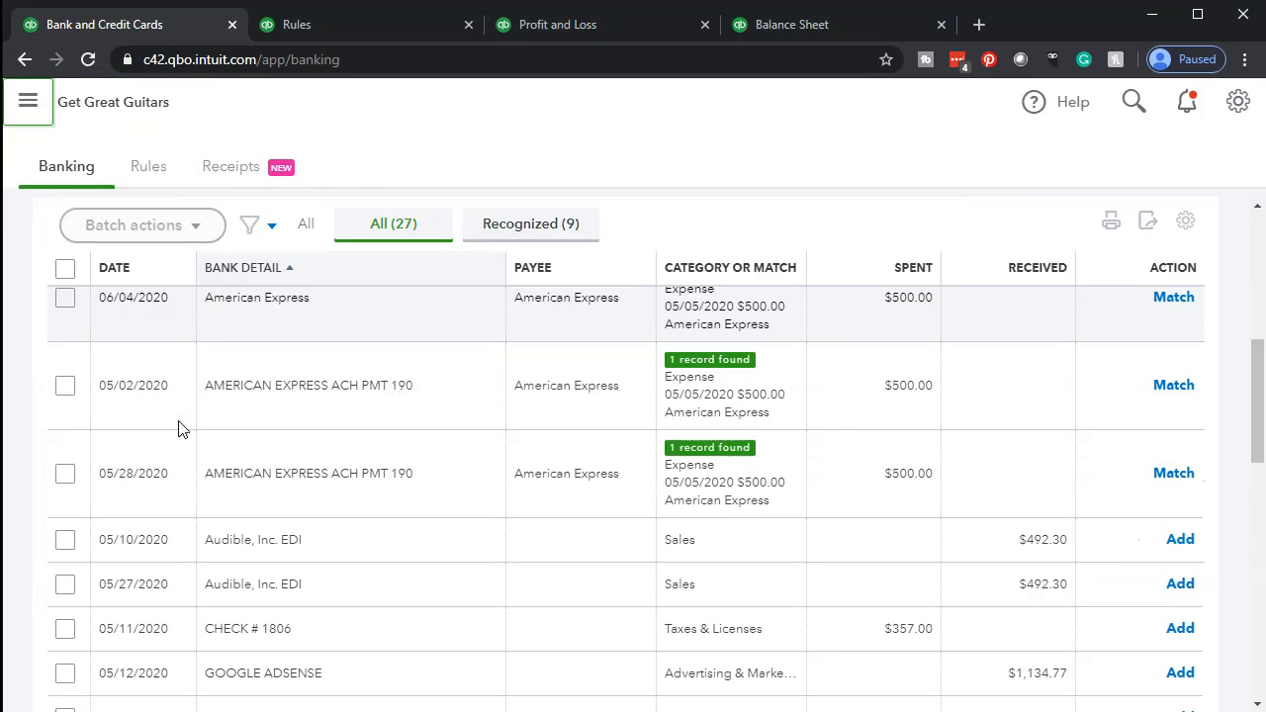
scroll(179, 427, down, 6)
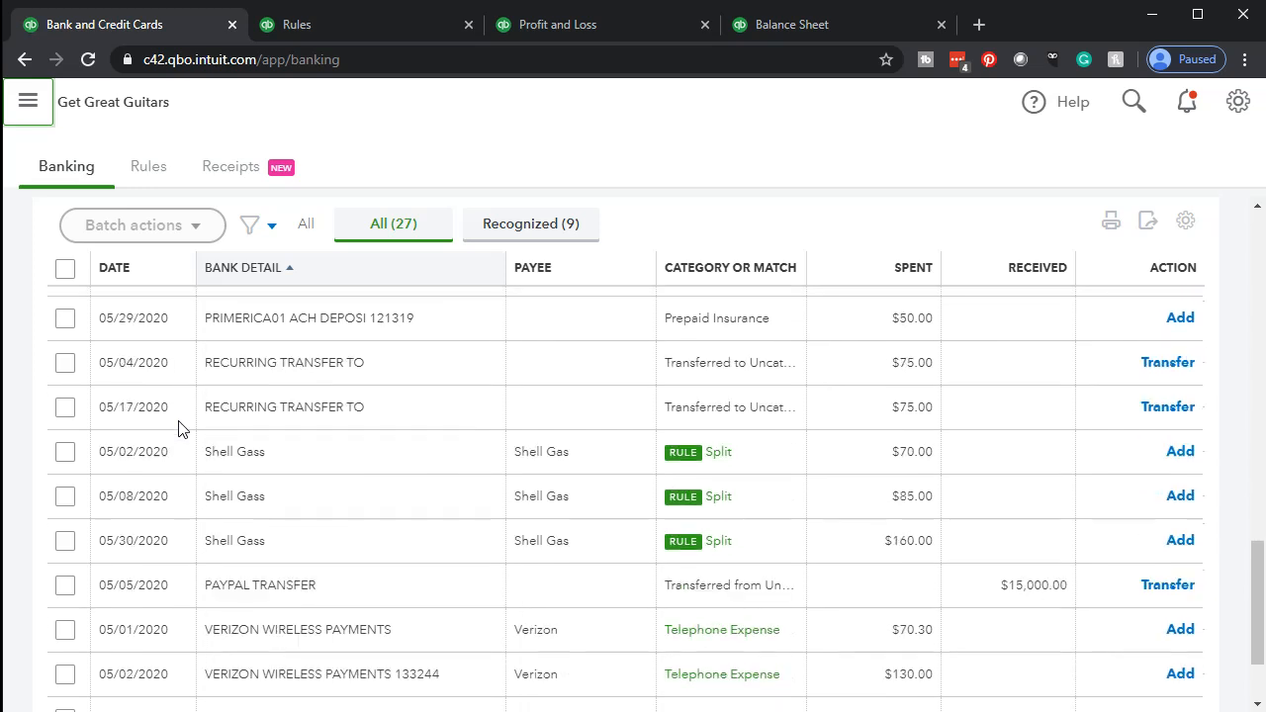
scroll(202, 518, down, 2)
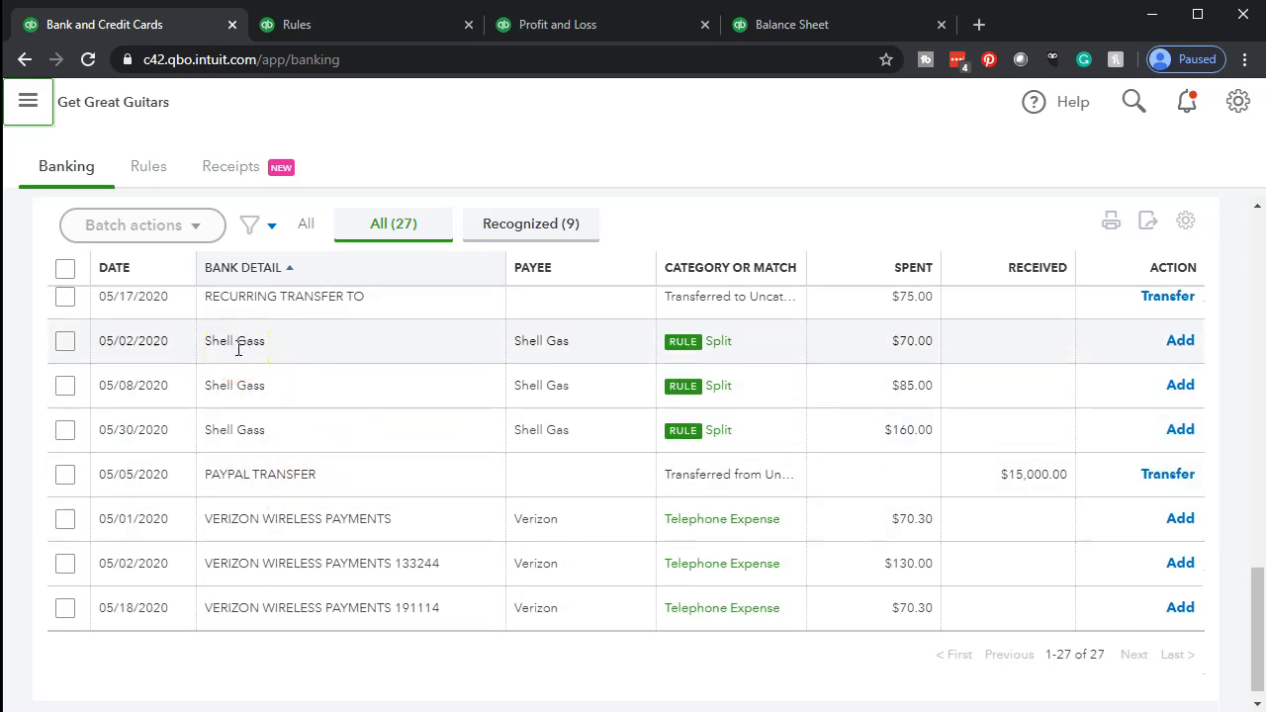
Select the three Shell Gass transactions and add the expanded 05/02/2020 one with its rule-based split
click(763, 342)
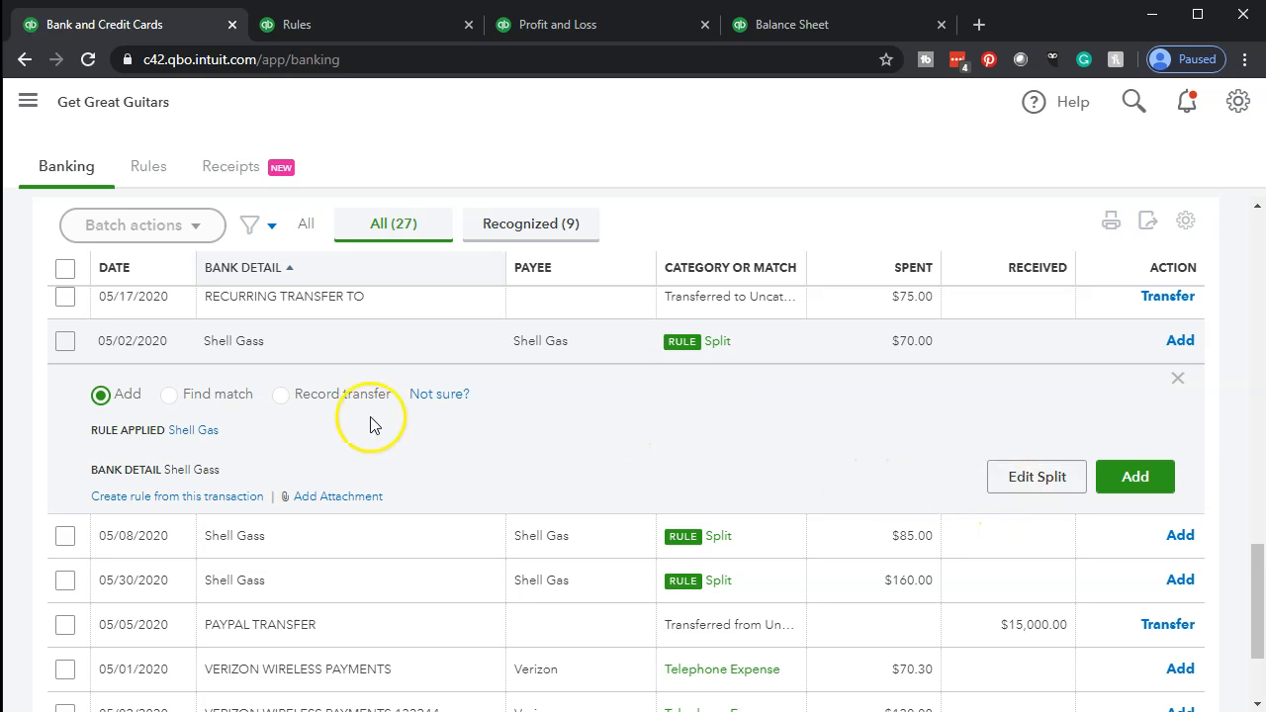
click(65, 342)
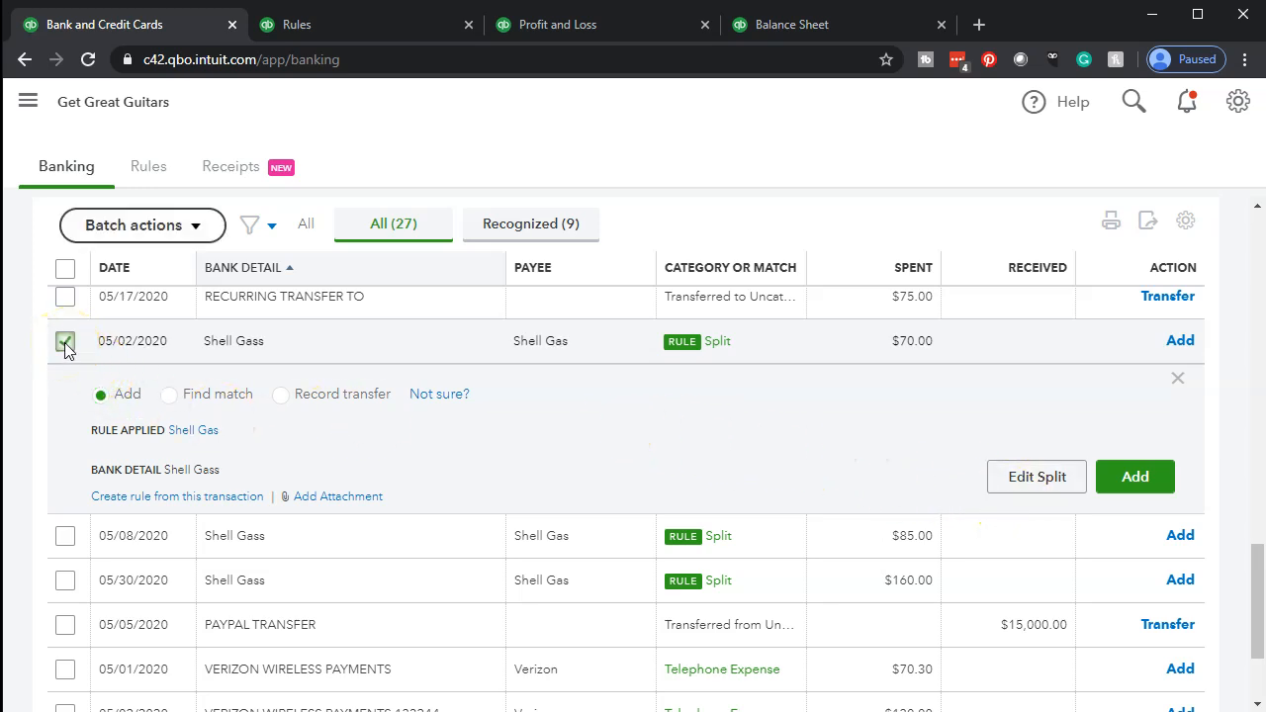
click(65, 535)
click(65, 580)
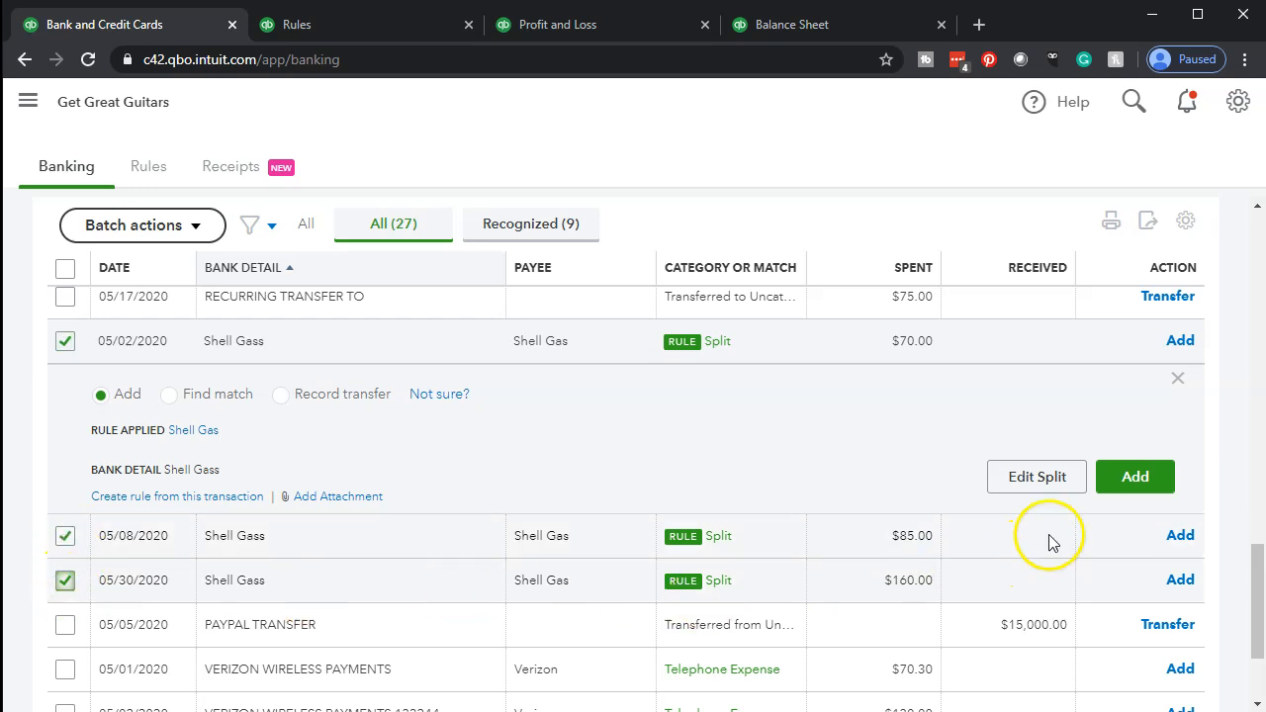
click(1125, 480)
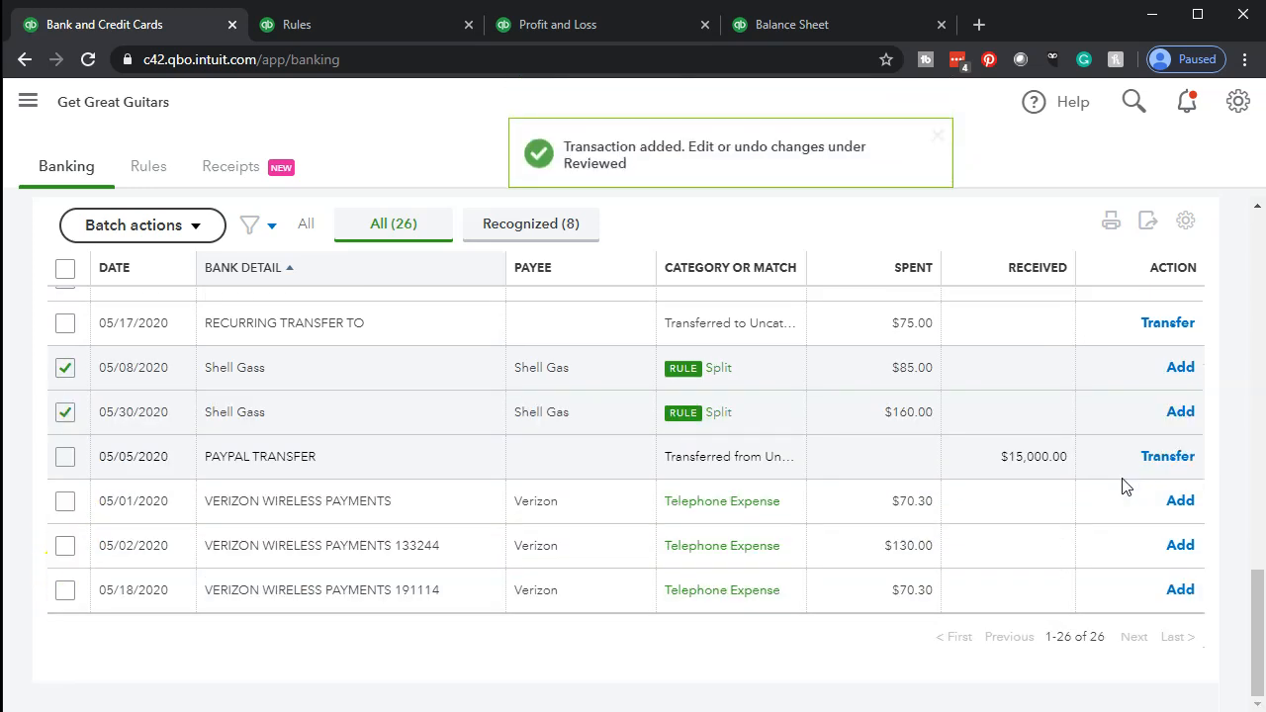
Switch to the May–June 2020 Profit and Loss report, refresh it and collapse the navigation menu
click(594, 30)
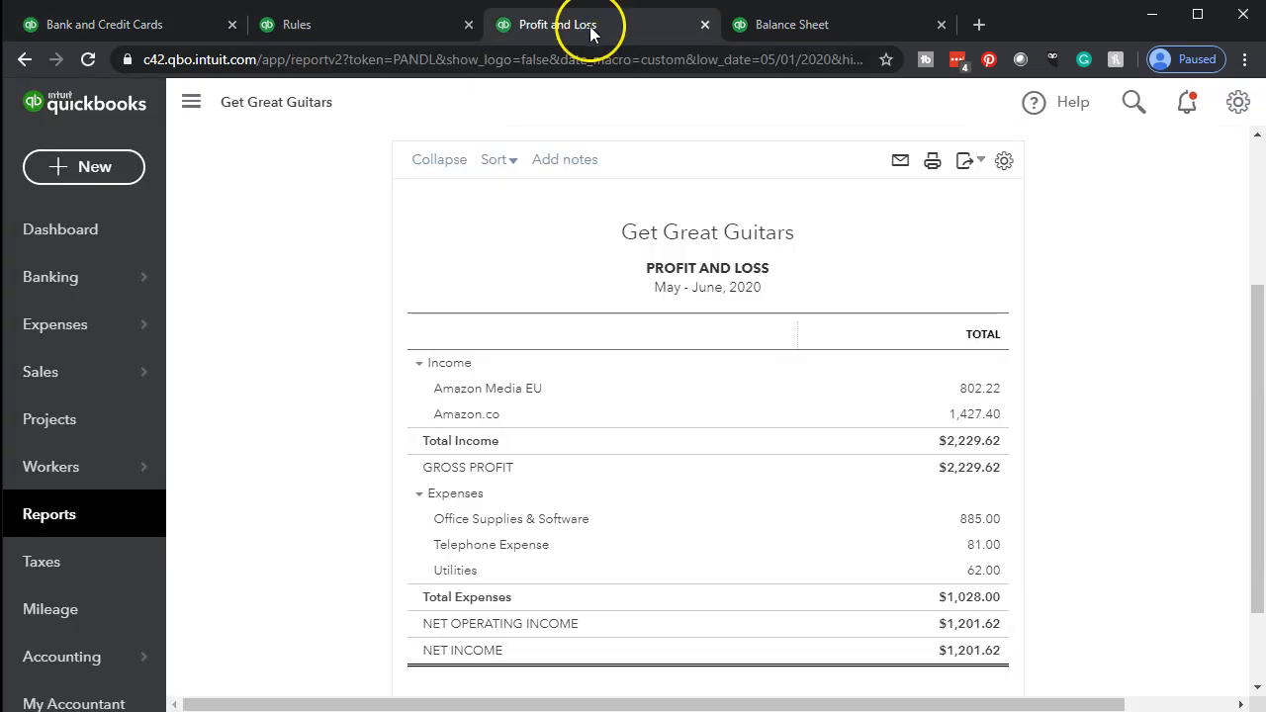
click(89, 60)
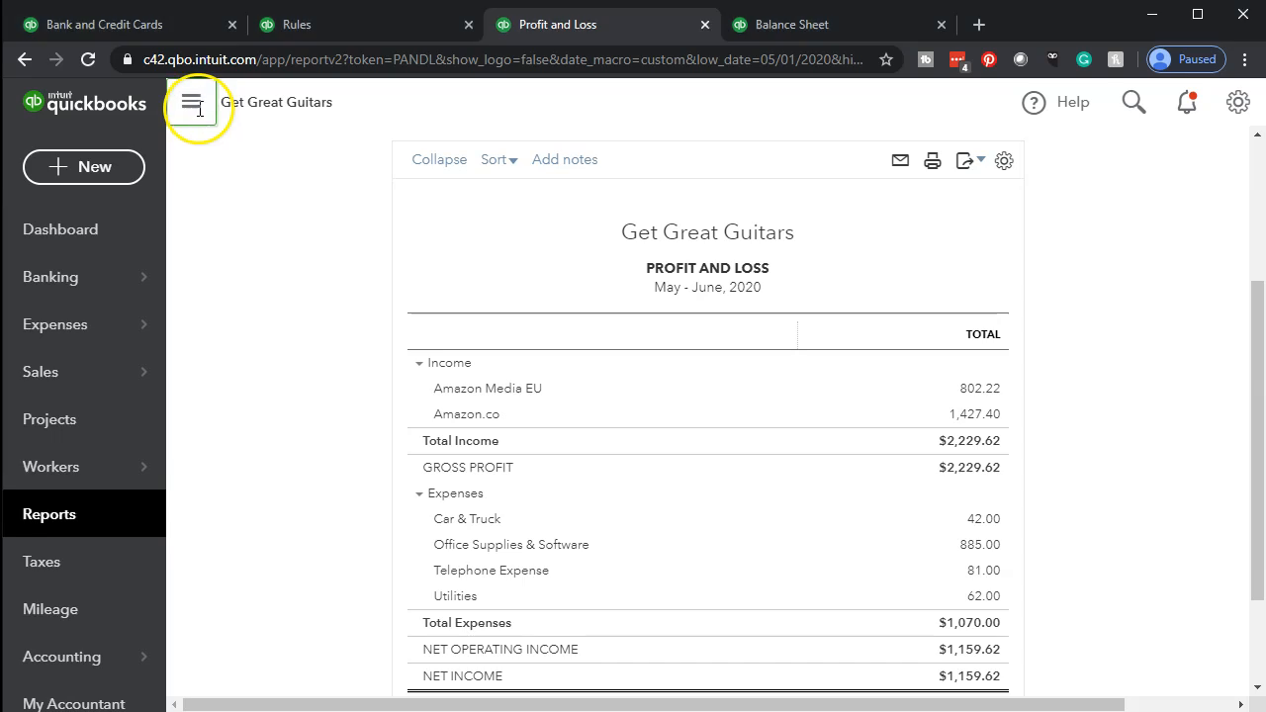
click(191, 103)
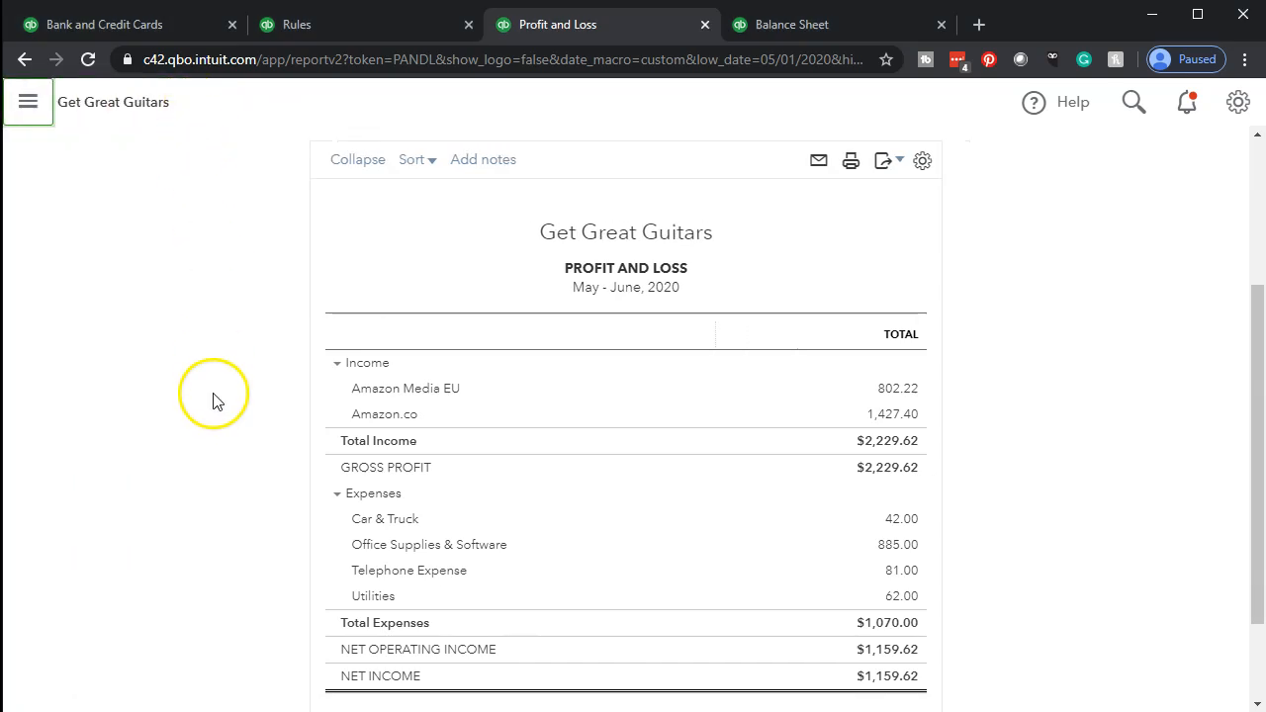
Enlarge the Profit and Loss report, review the transactions behind the Car & Truck amount across all columns, and return to the report summary
key(ctrl+plus)
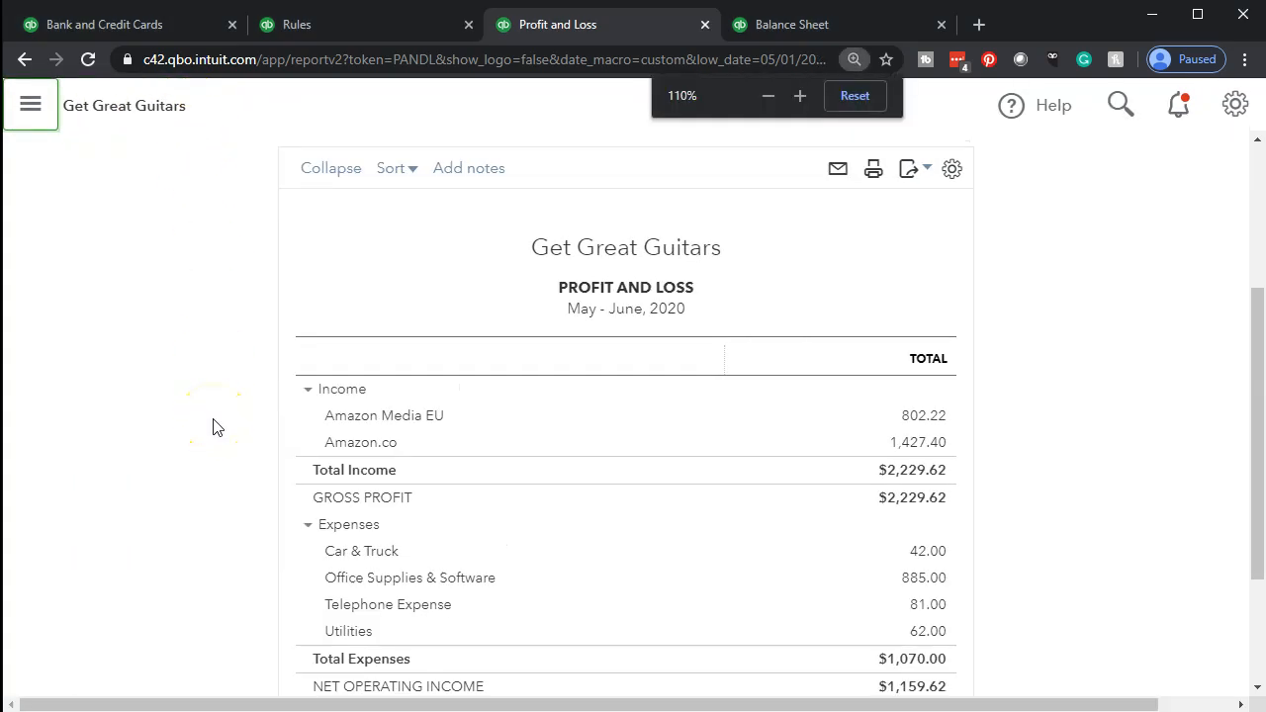
scroll(212, 427, down, 3)
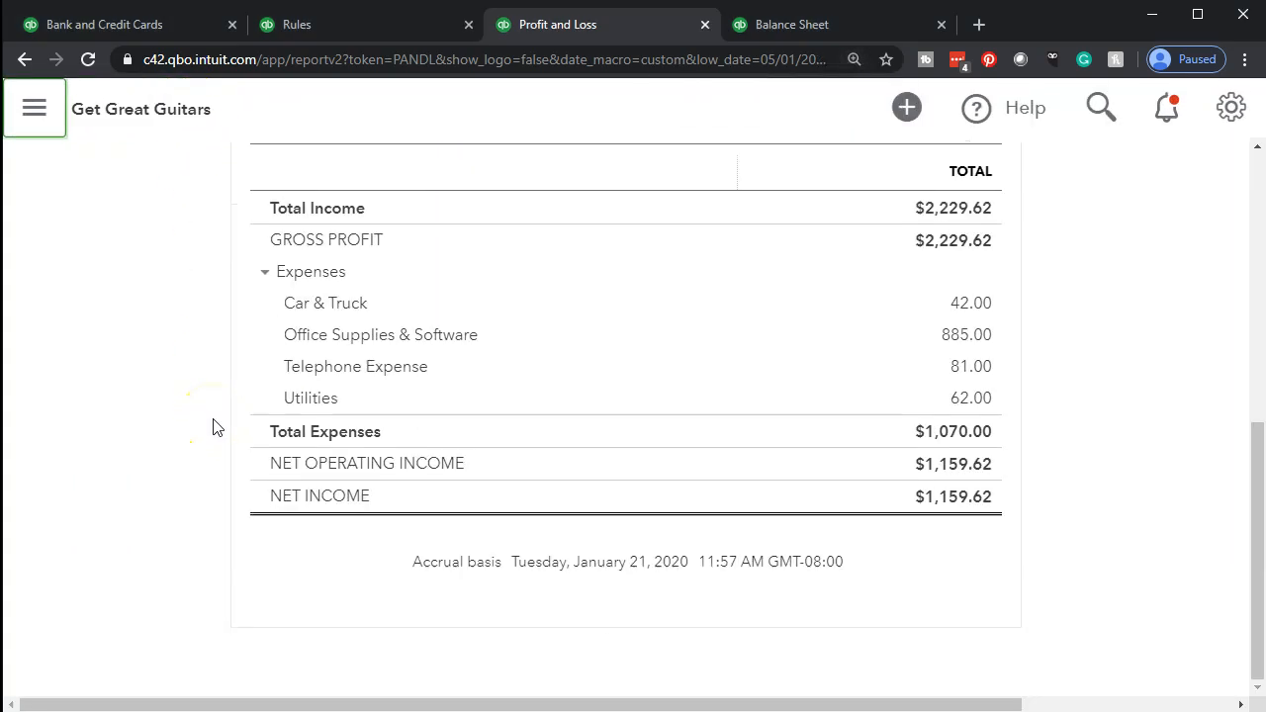
click(974, 304)
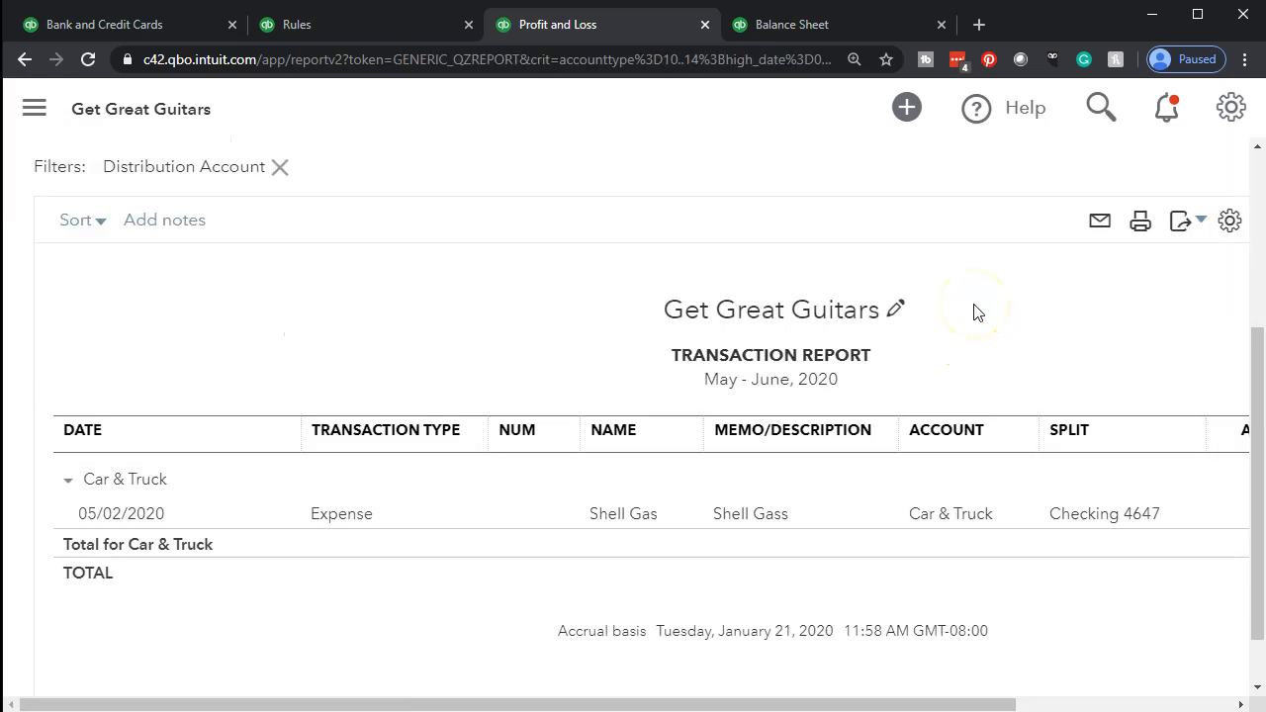
drag(878, 699, 1070, 670)
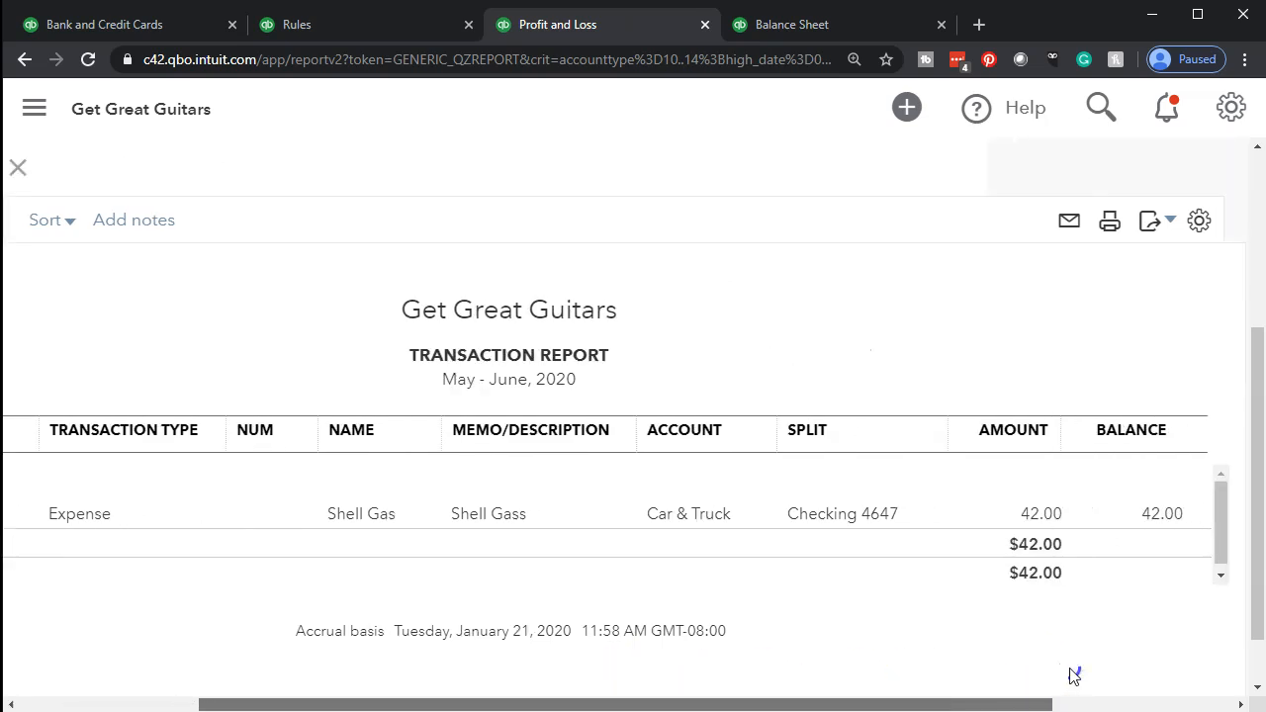
drag(1074, 677, 852, 695)
scroll(432, 562, up, 3)
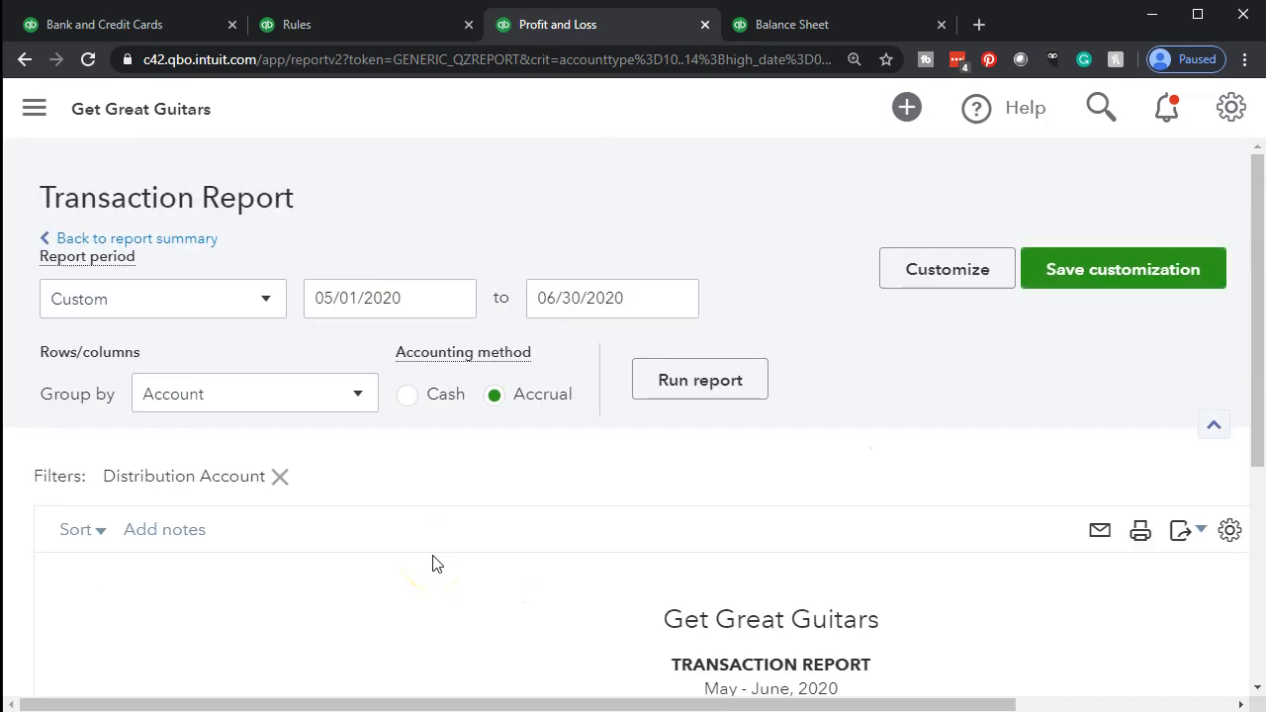
click(158, 240)
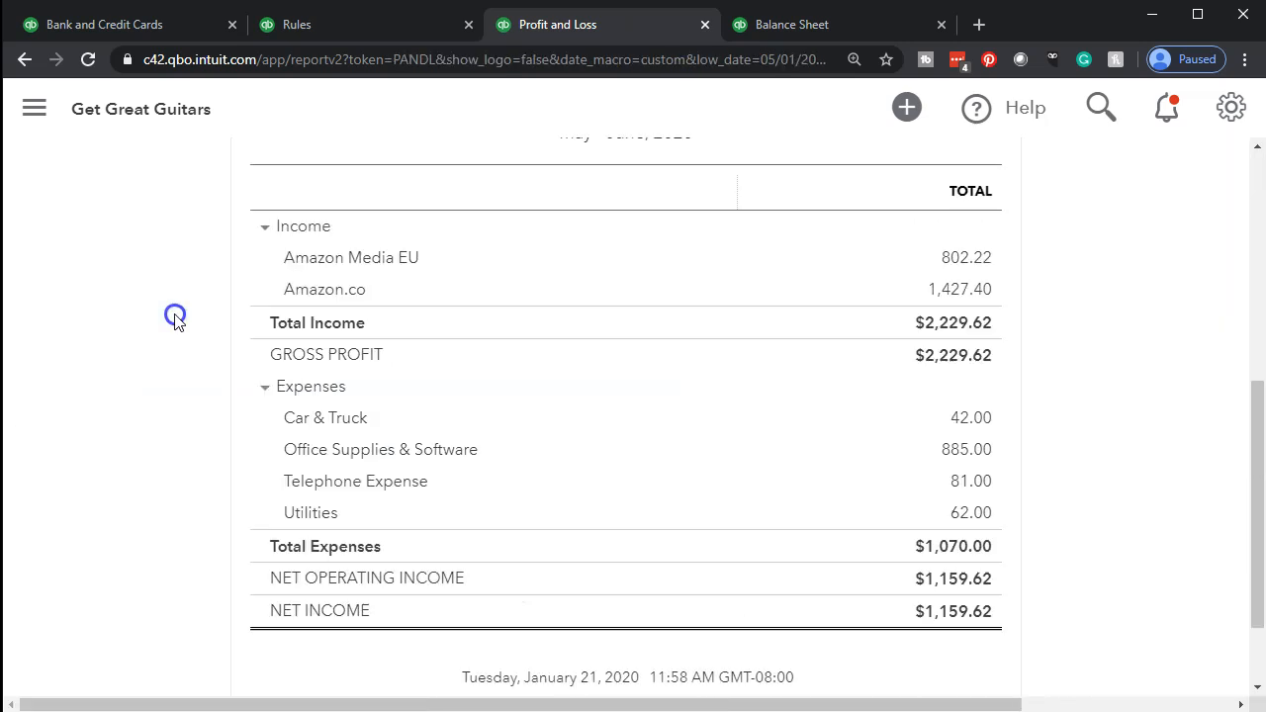
Switch to the Balance Sheet report and refresh it
click(784, 30)
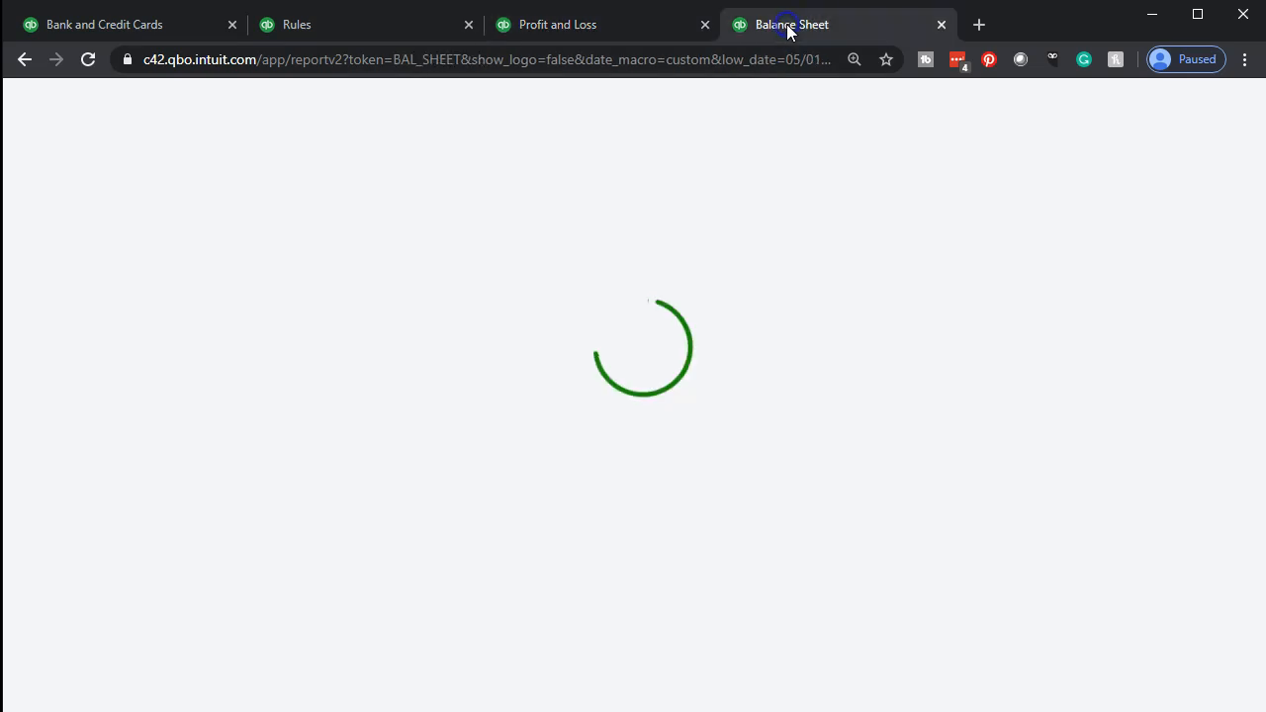
click(89, 59)
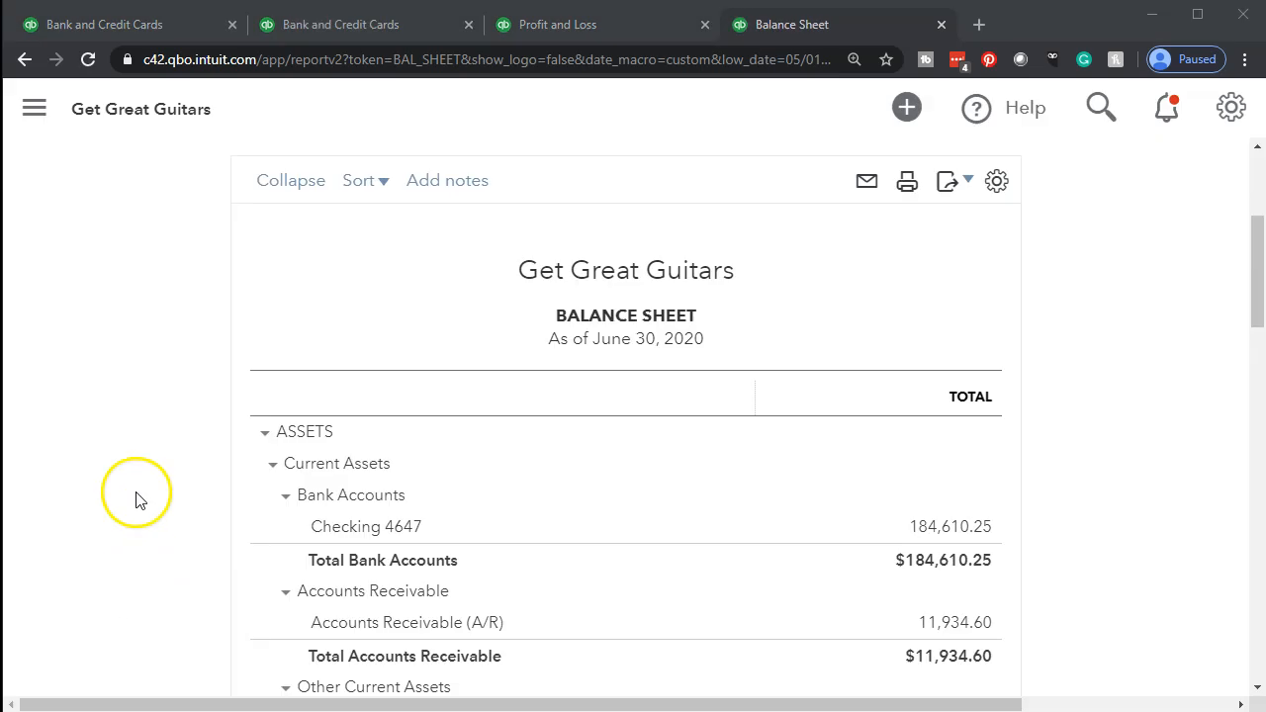
Return to the bank feed and batch-accept the selected Shell Gass transactions dated 05/08/2020 and 05/30/2020
click(164, 29)
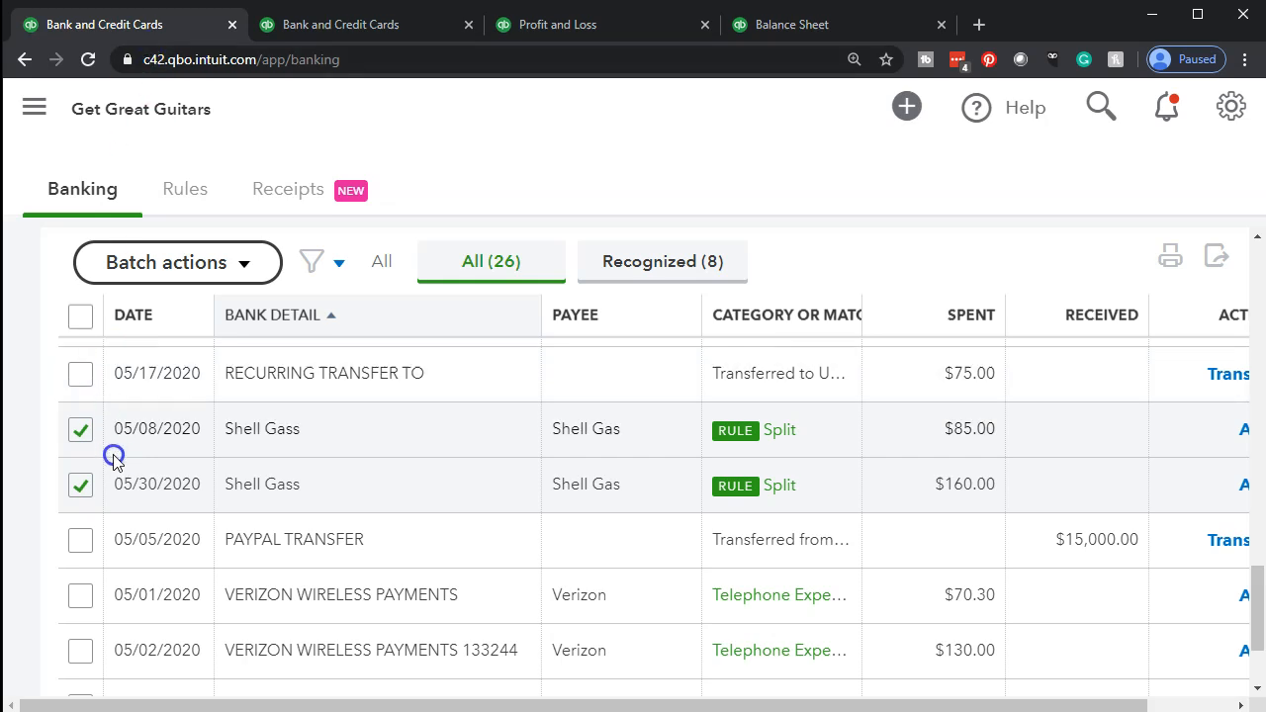
click(250, 270)
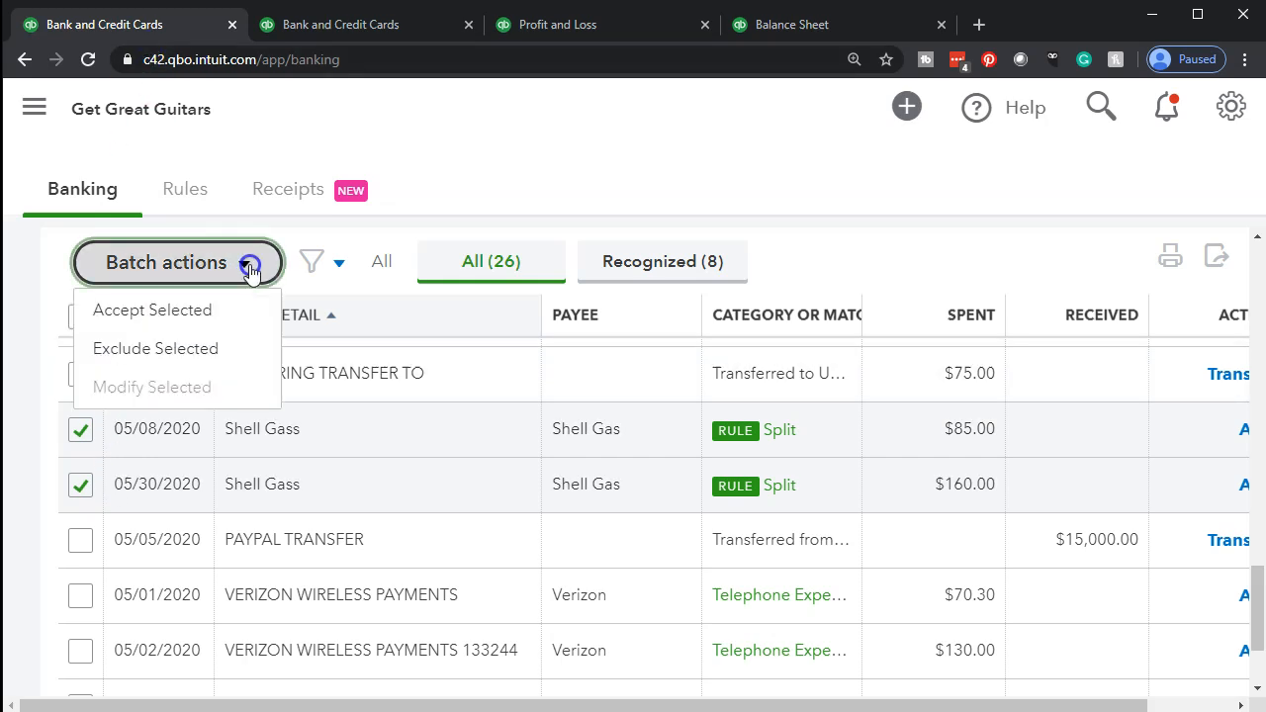
click(190, 308)
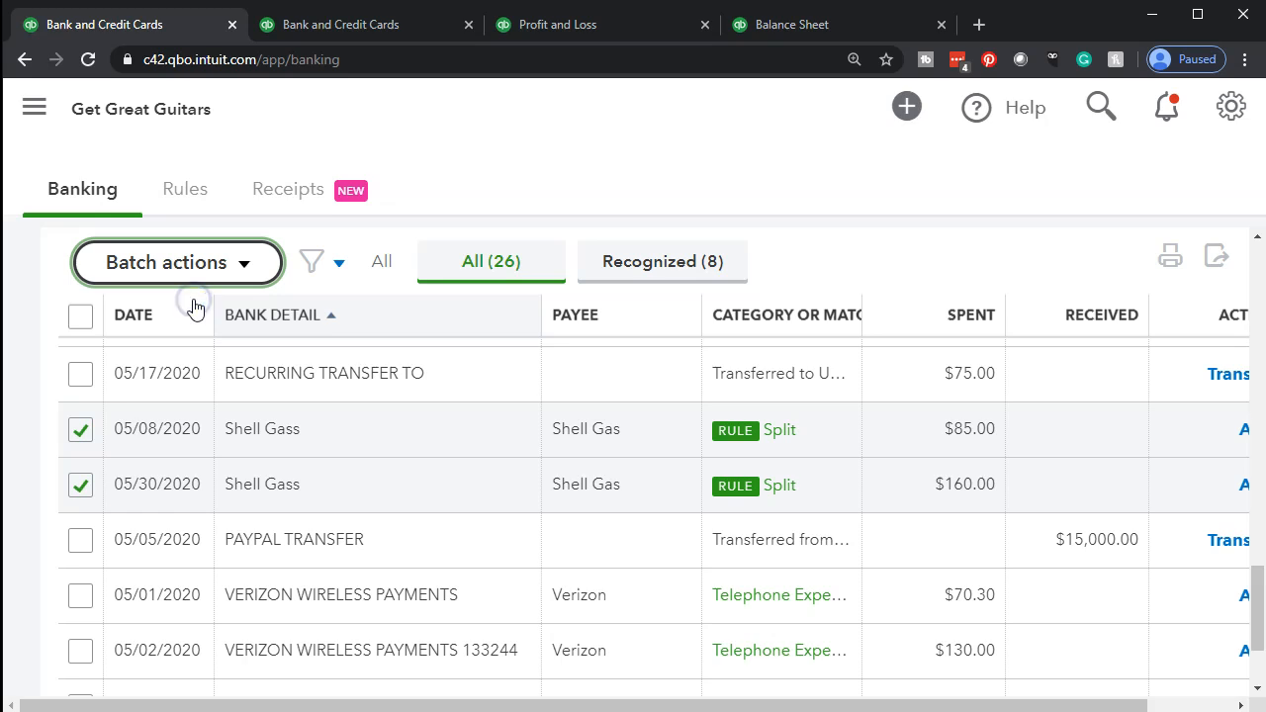
In the Profit and Loss report, review the transactions behind the Car & Truck amount again and return to the updated summary
click(562, 32)
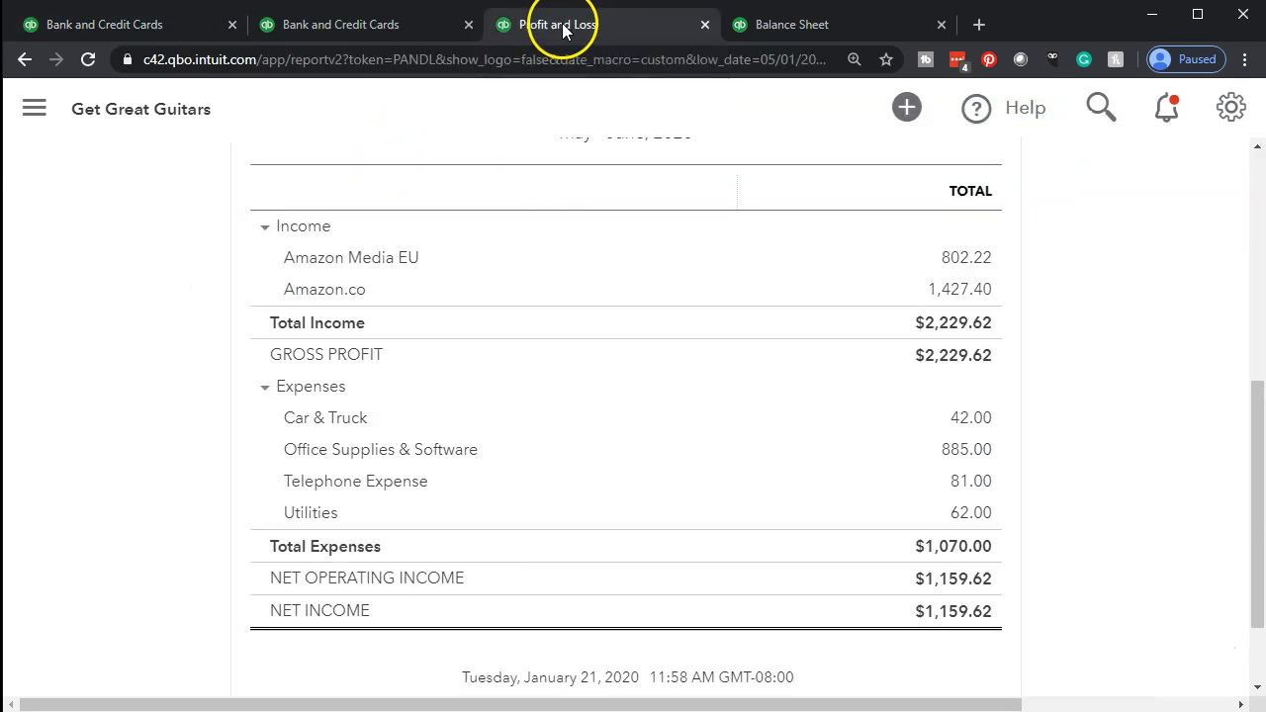
click(982, 425)
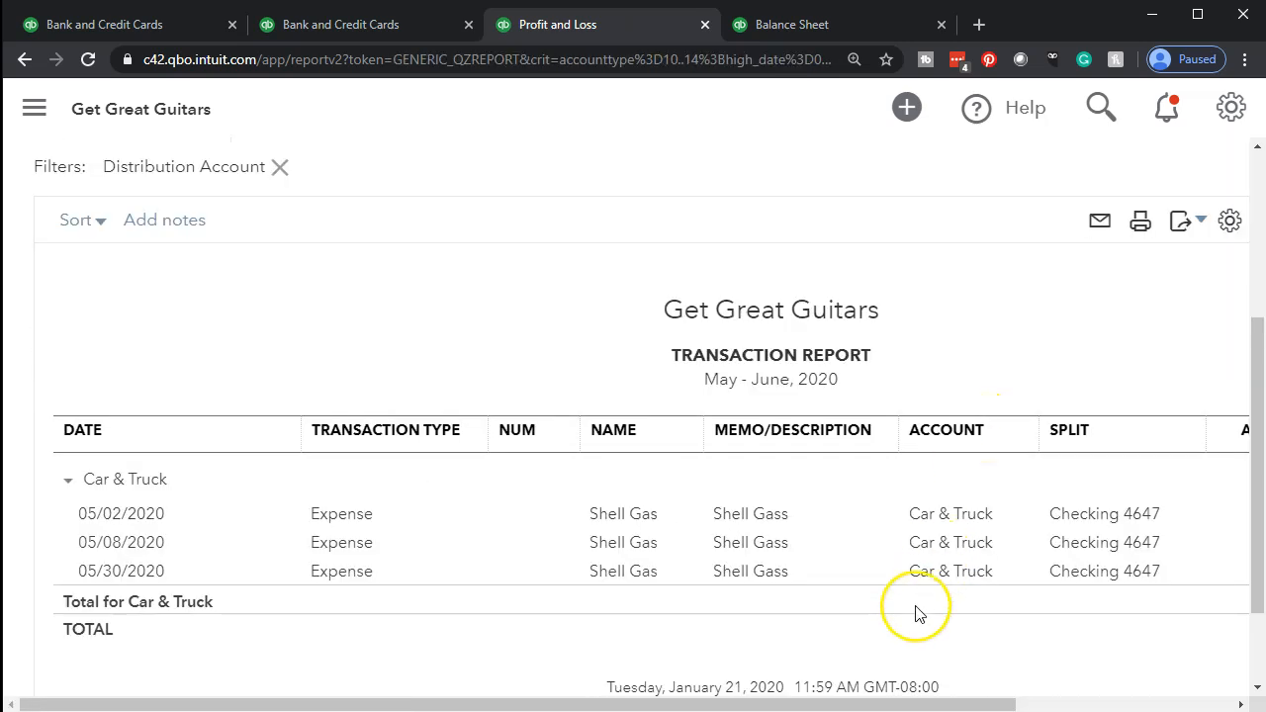
scroll(112, 303, up, 3)
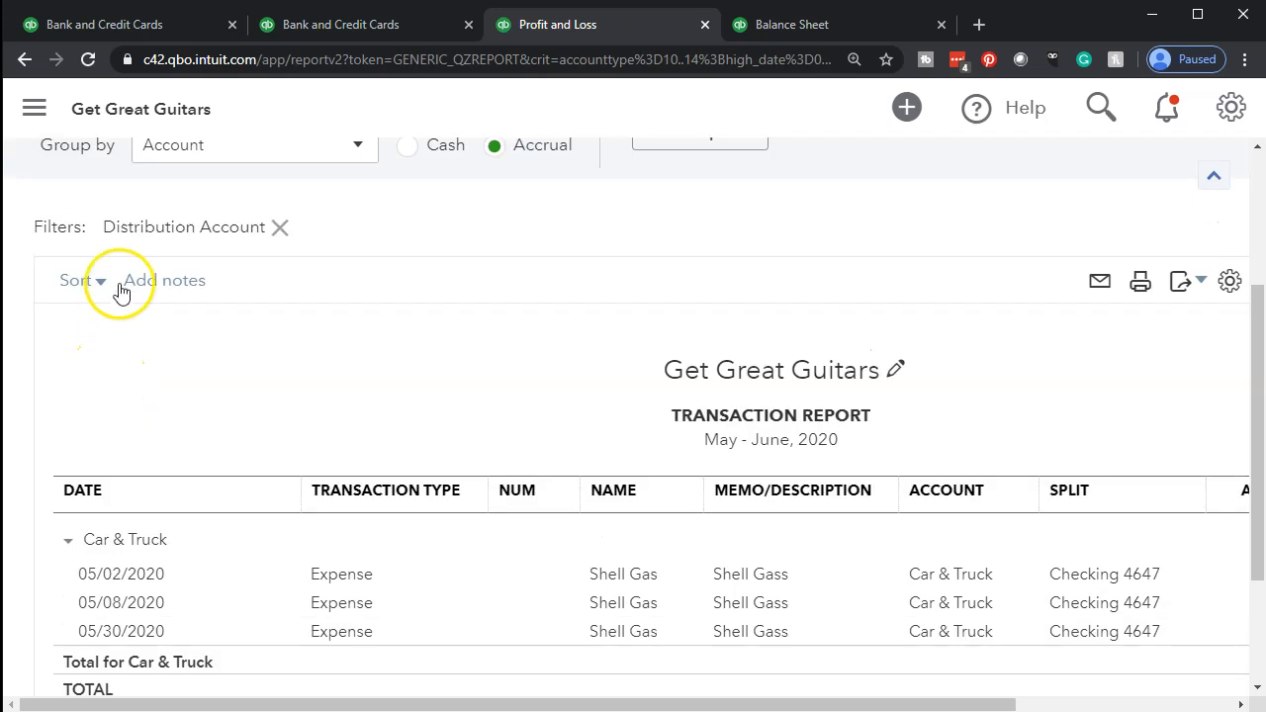
click(150, 239)
scroll(492, 393, down, 5)
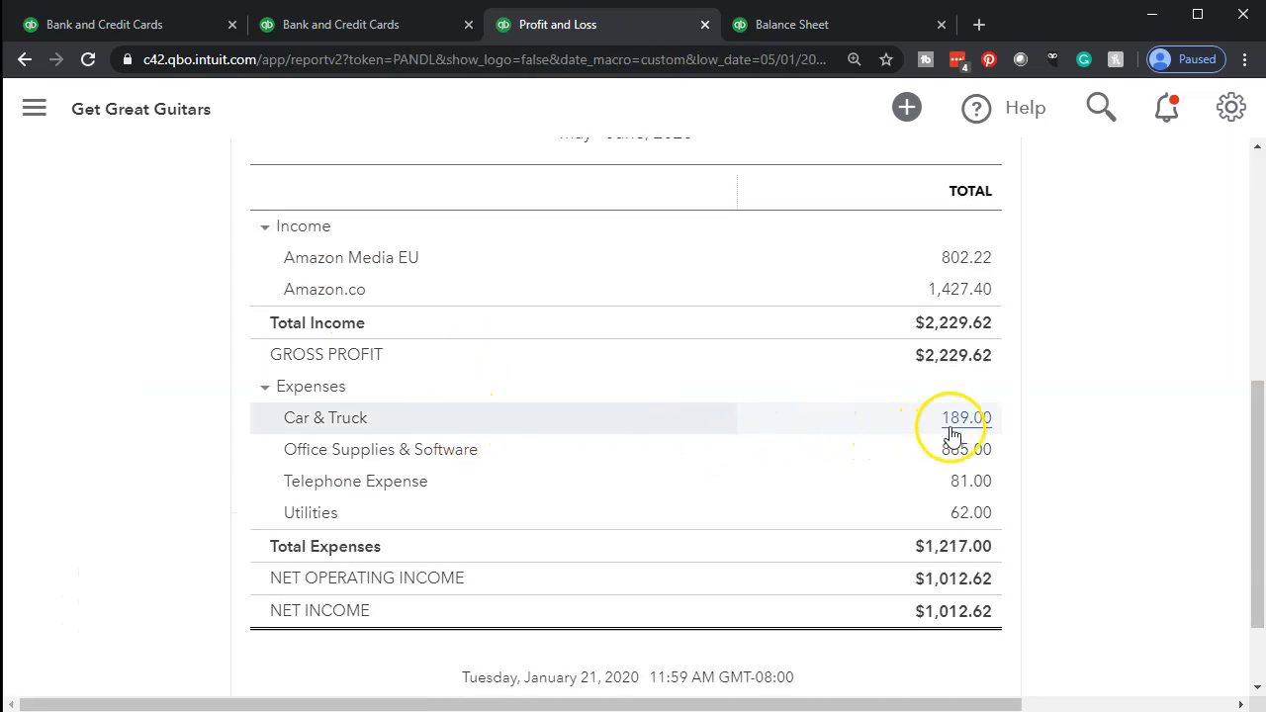
Switch to the Balance Sheet and find the Owner's Pay & Personal Expenses line in the Equity section
click(830, 27)
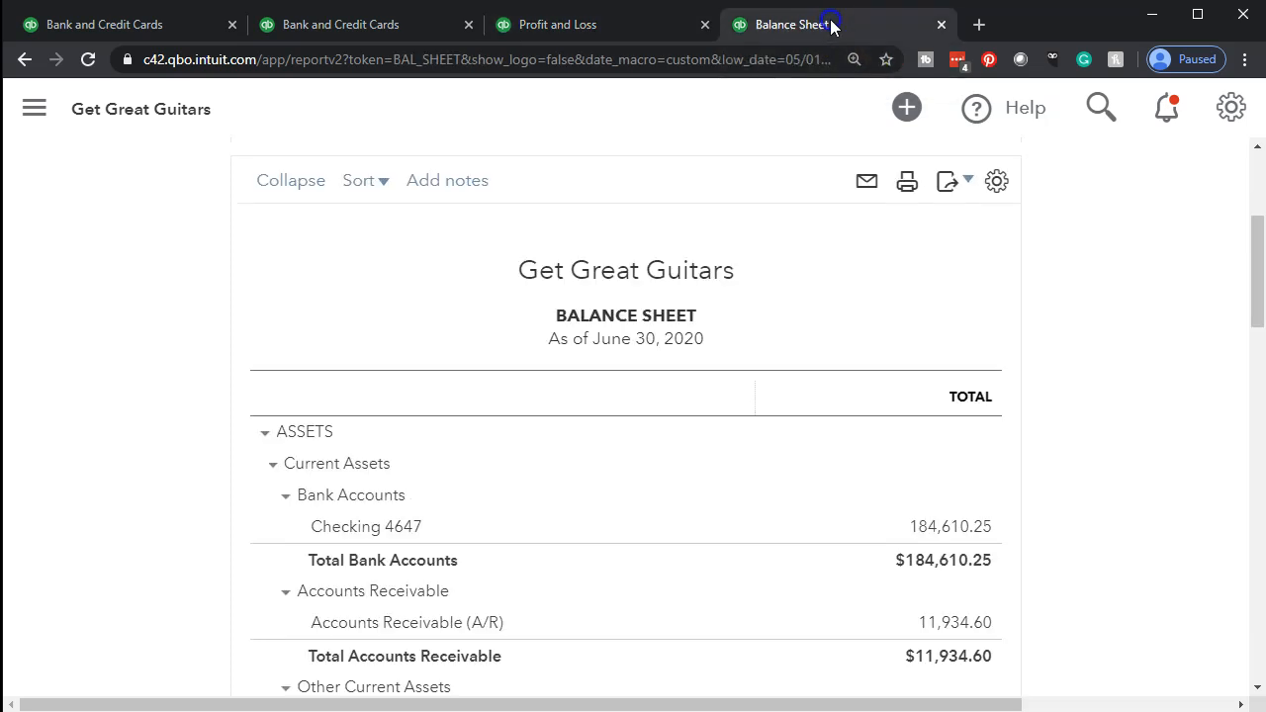
scroll(546, 527, down, 2)
scroll(546, 526, down, 2)
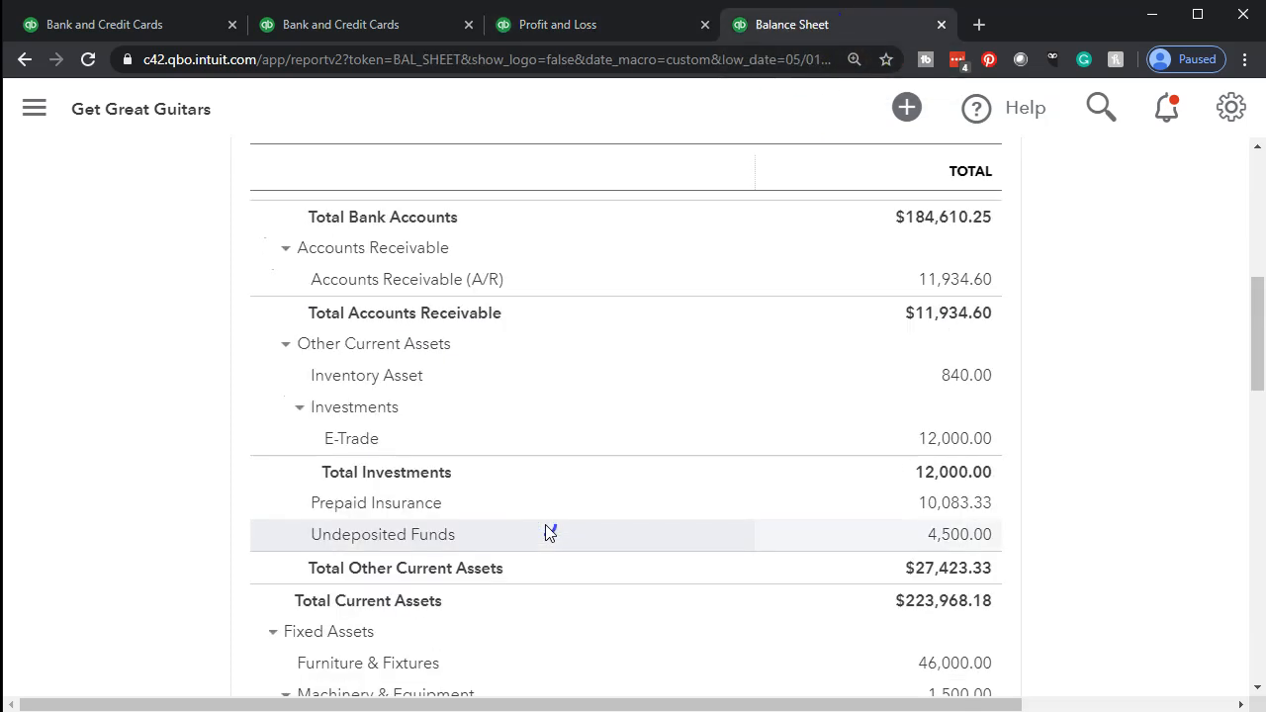
scroll(546, 526, down, 8)
scroll(550, 533, down, 3)
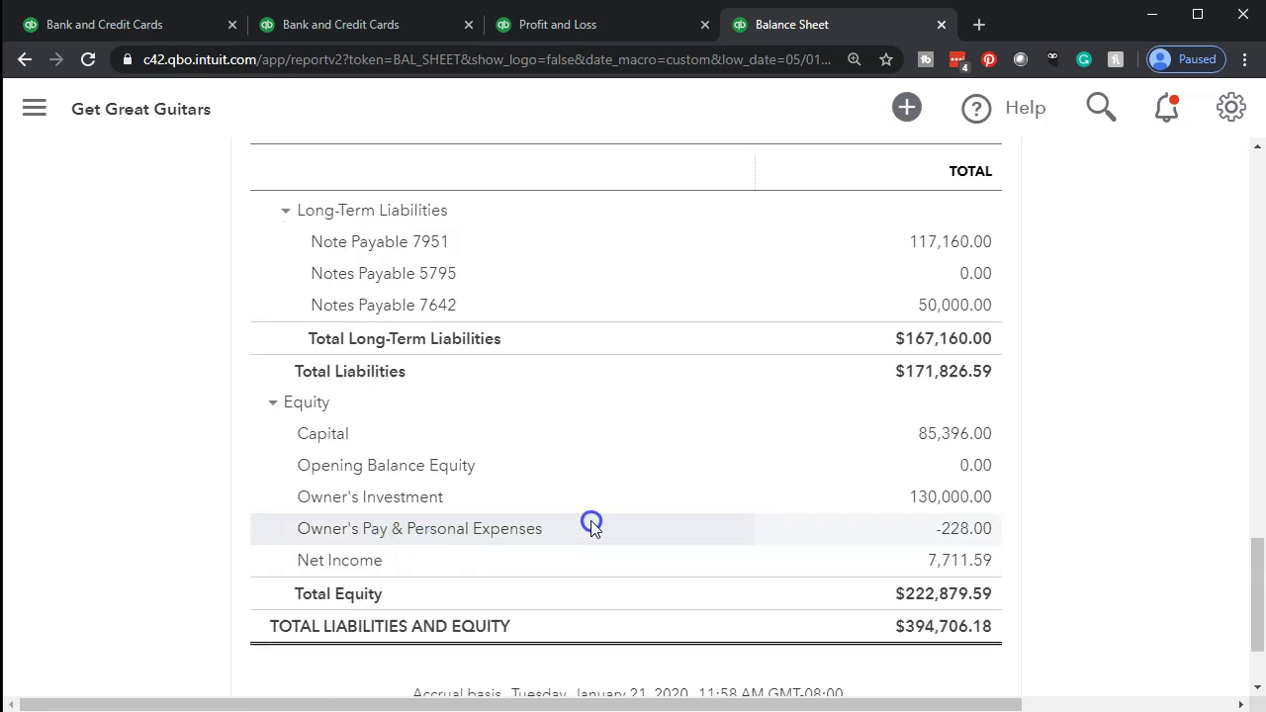
Review the transactions behind the Owner's Pay & Personal Expenses balance and return to the Balance Sheet's Equity section
click(956, 534)
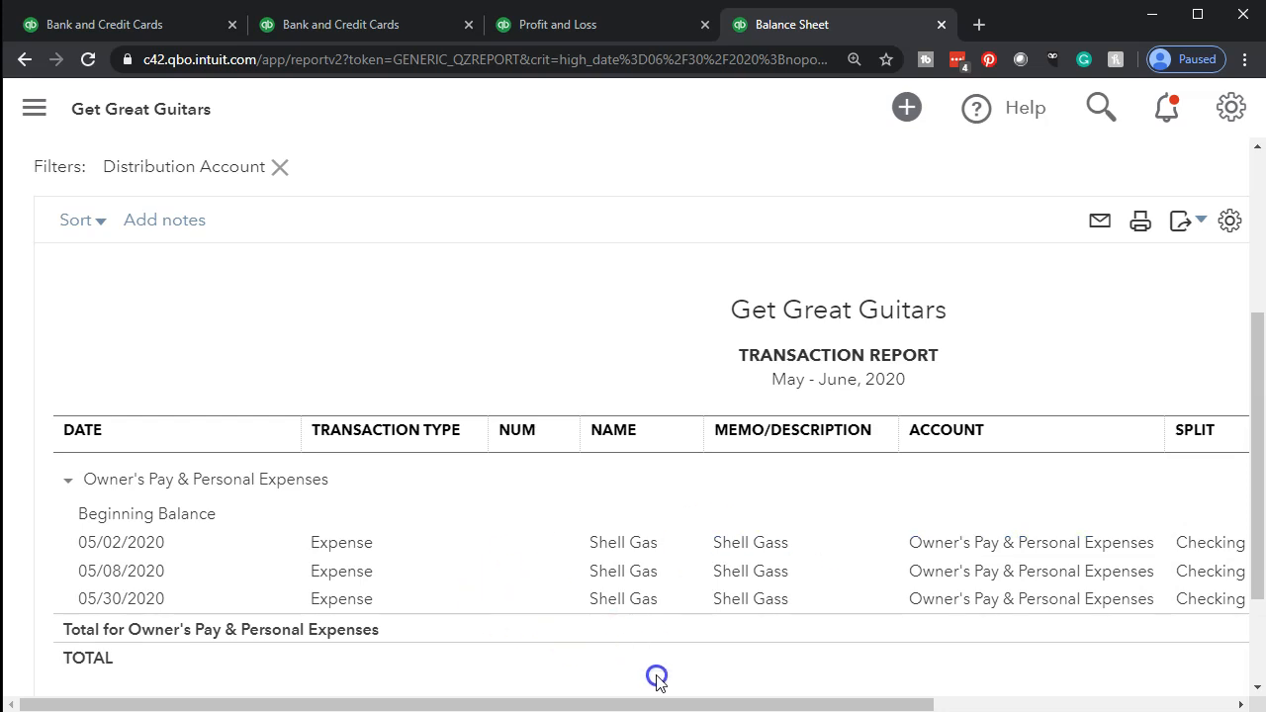
mouse_move(678, 692)
mouse_down()
mouse_move(1045, 690)
mouse_move(692, 685)
mouse_up()
scroll(265, 577, up, 4)
click(171, 240)
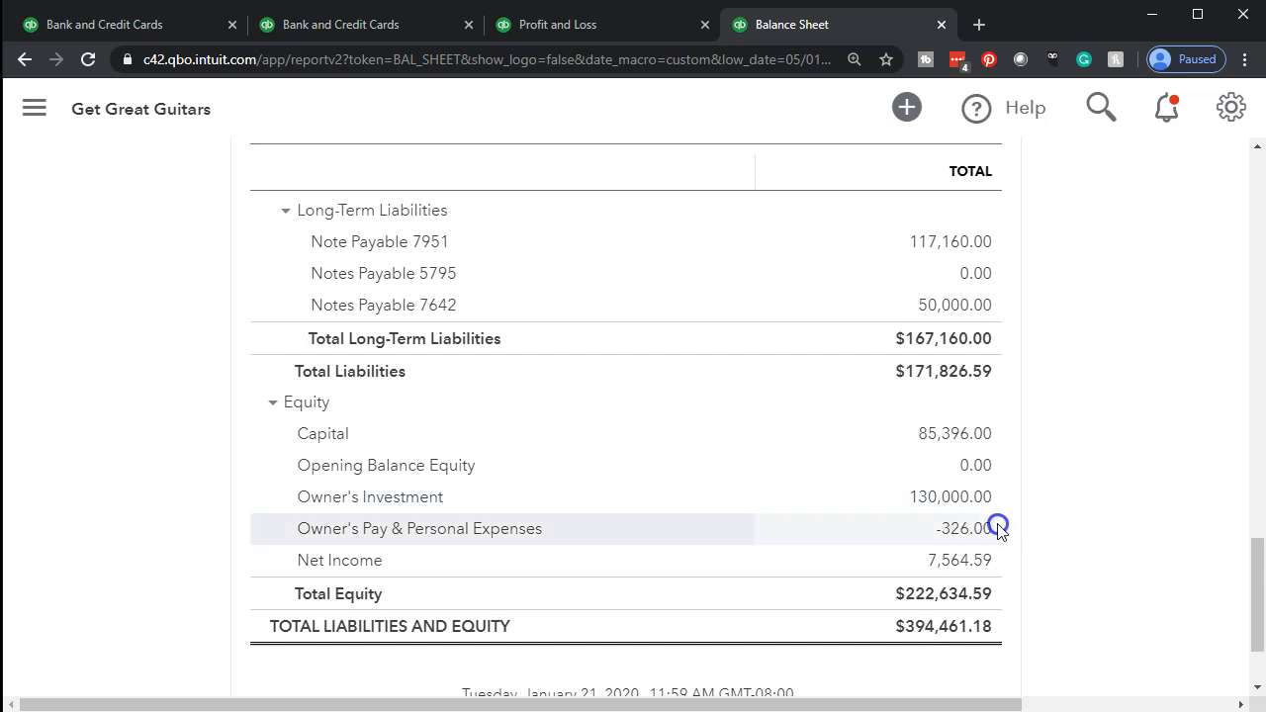
click(1014, 451)
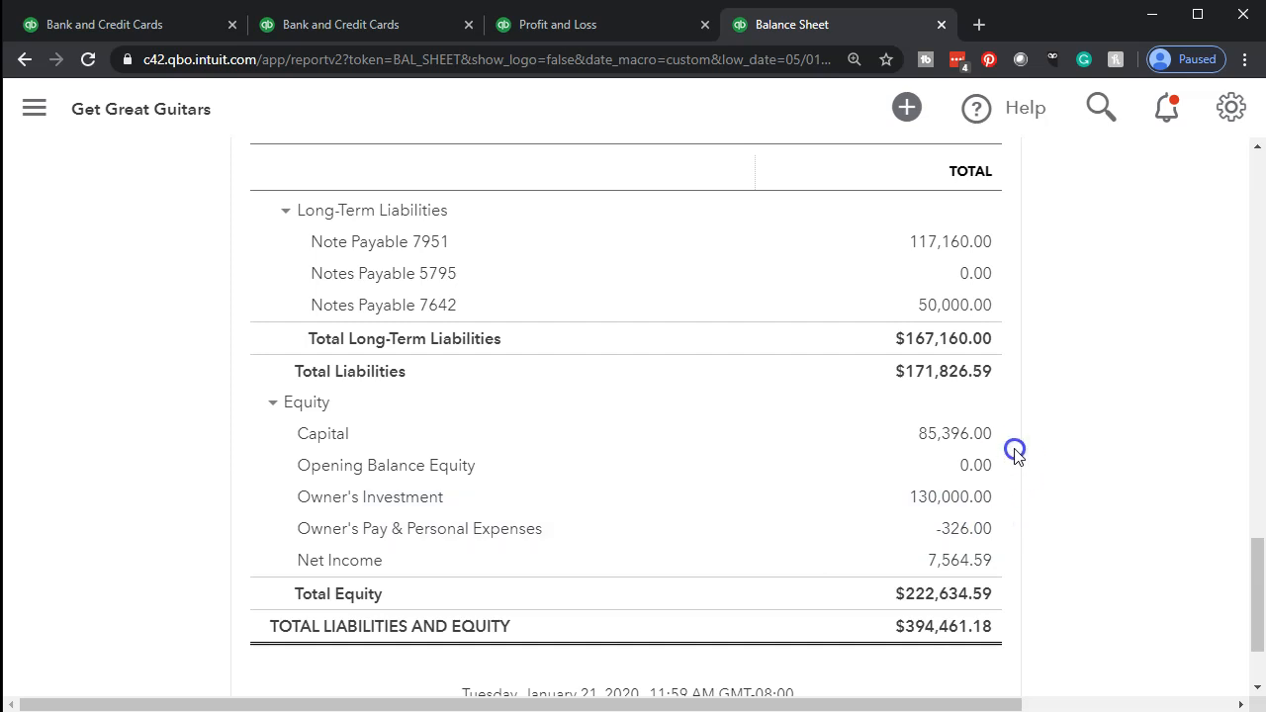